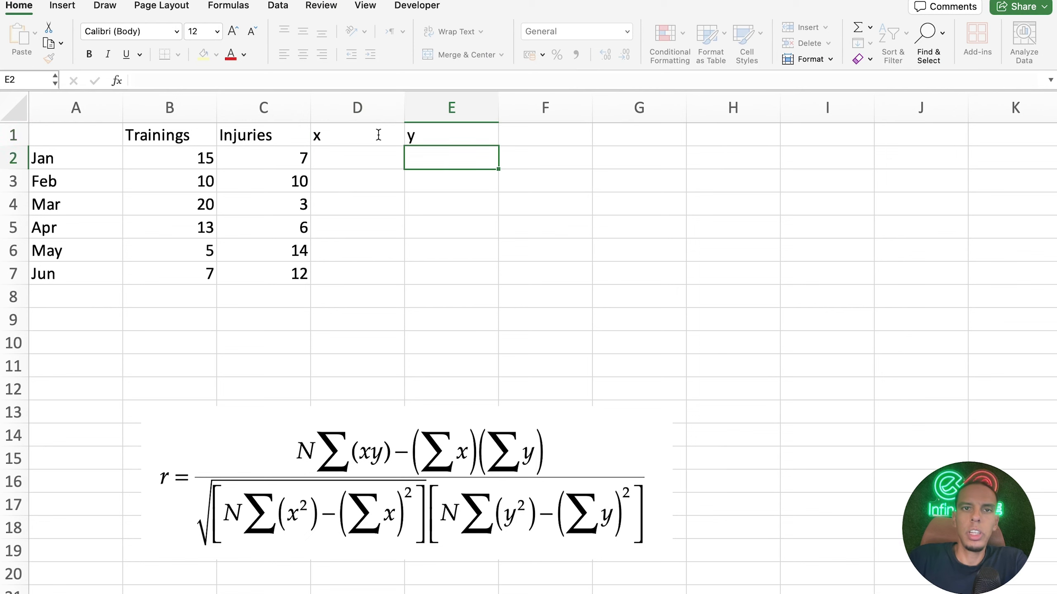
key(Down)
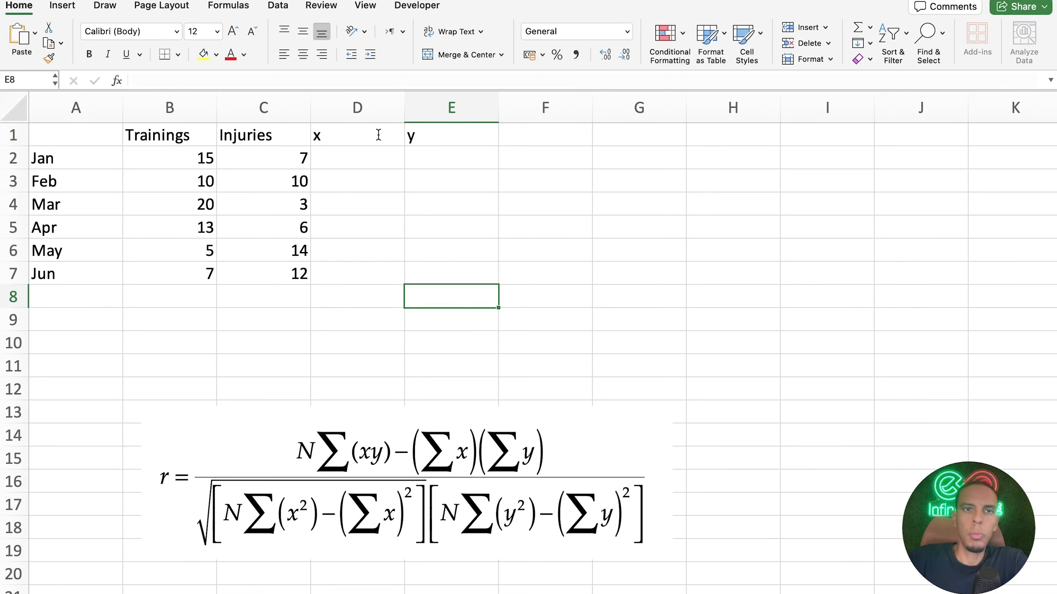
drag(279, 159, 284, 274)
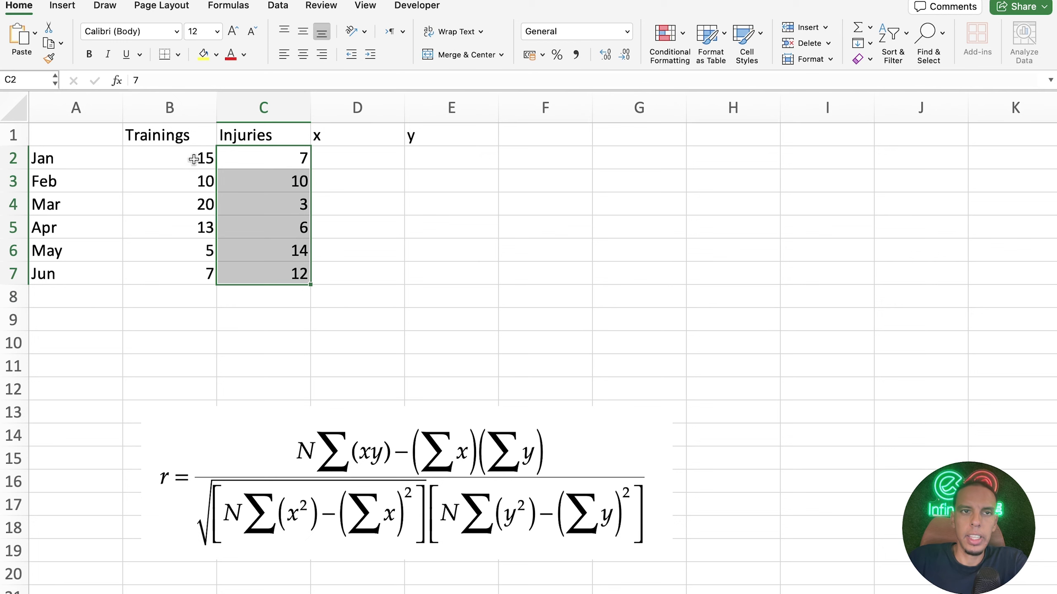
drag(193, 159, 184, 274)
click(184, 275)
- Add the row labels "Total" in A9 and "Average" in A10 below the monthly data
click(53, 309)
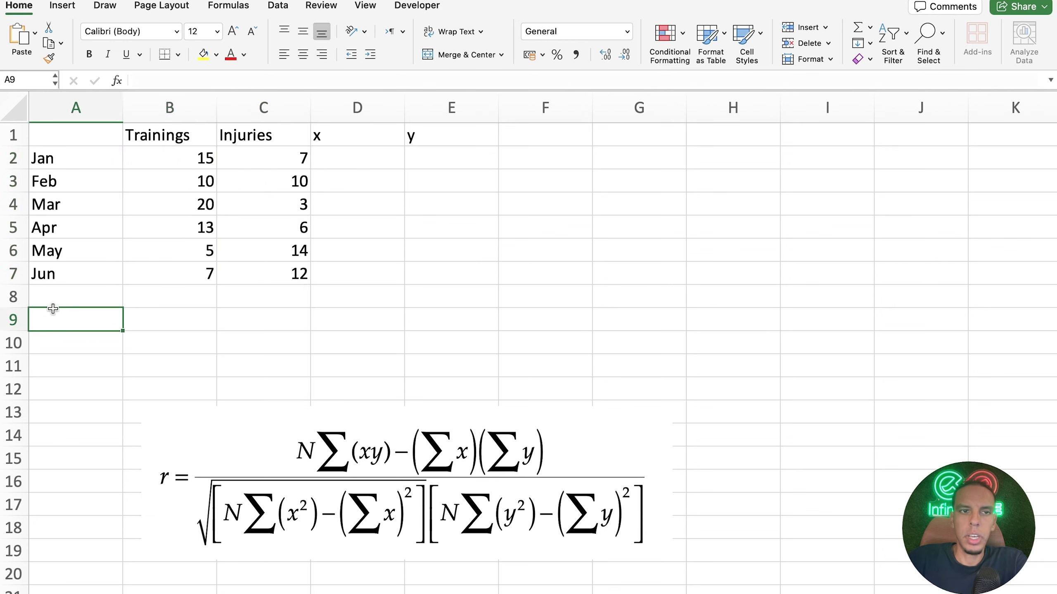
text(Total)
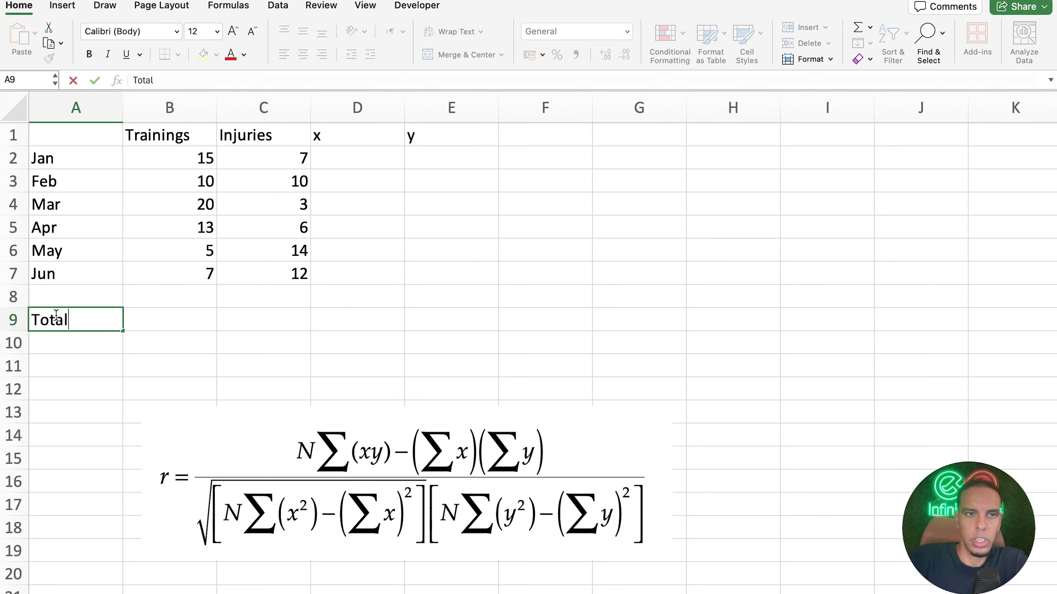
key(Tab)
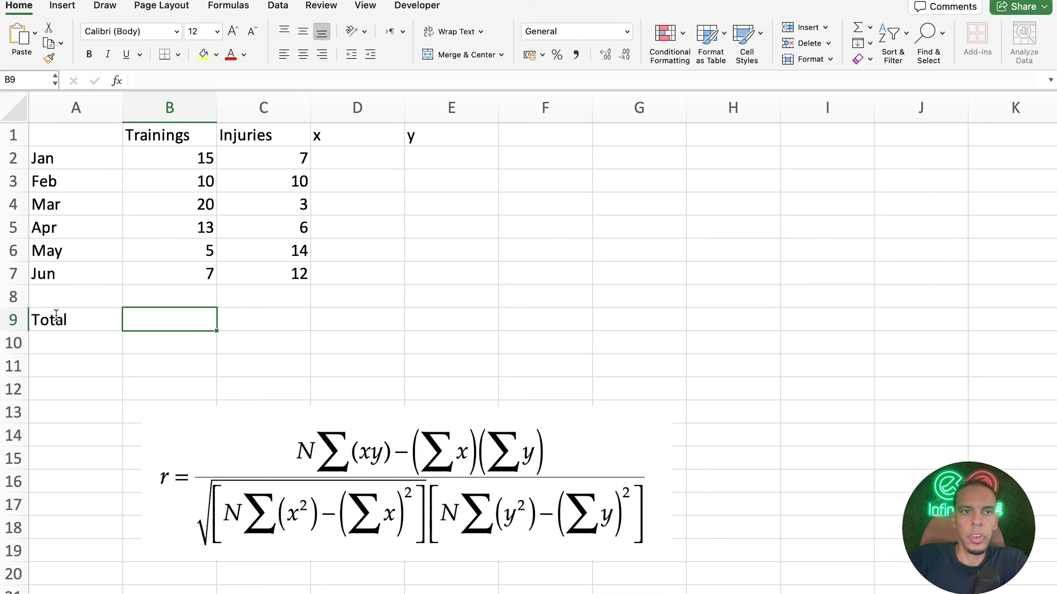
key(Return)
text(Aver)
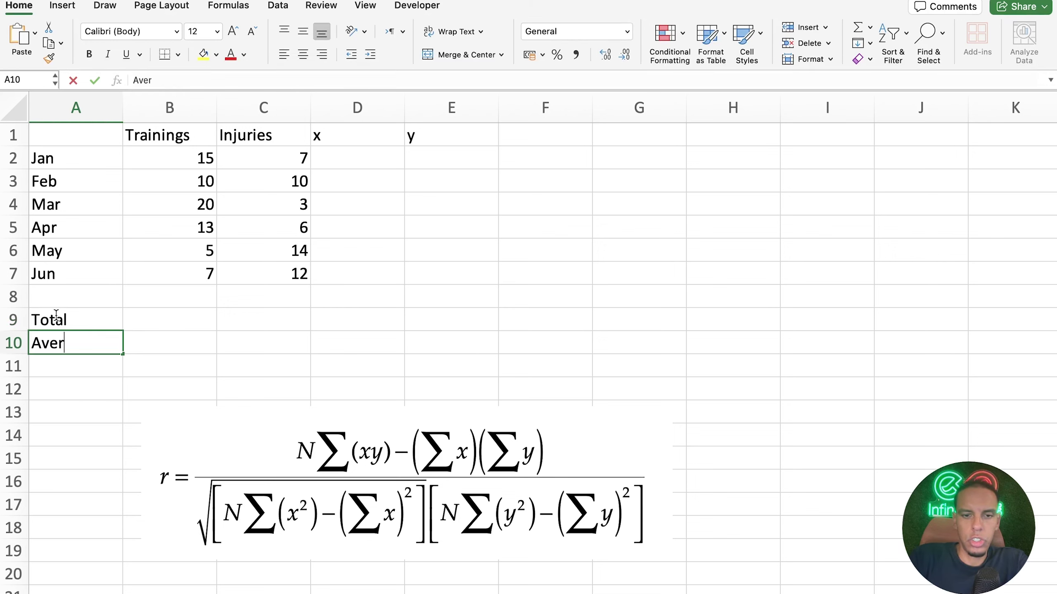
text(age)
key(Up)
- Total the Trainings values B2:B7 in B9 with SUM and fill the formula across to C9
key(Right)
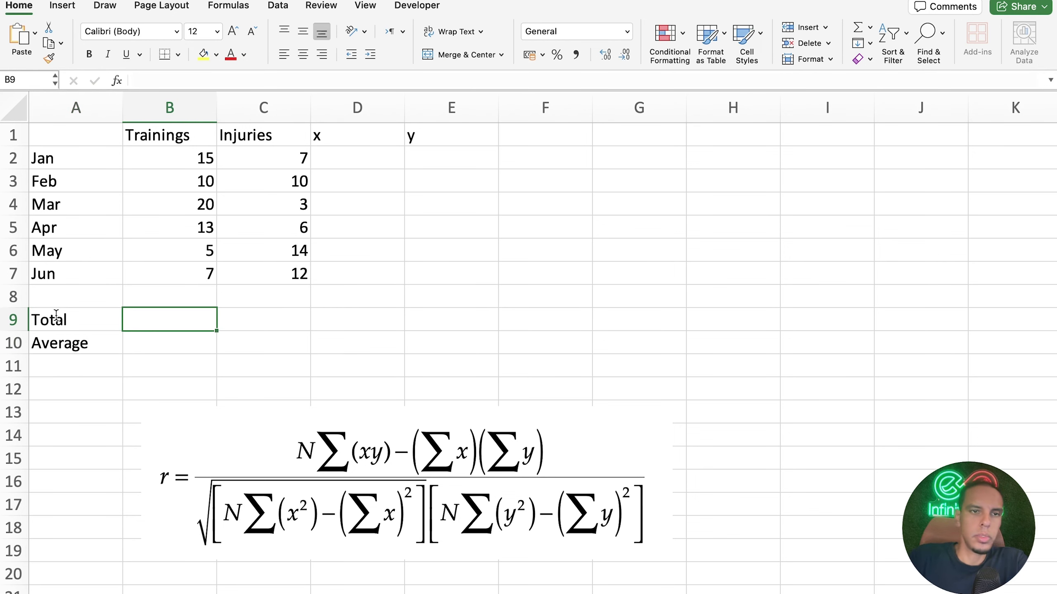
text(=sum()
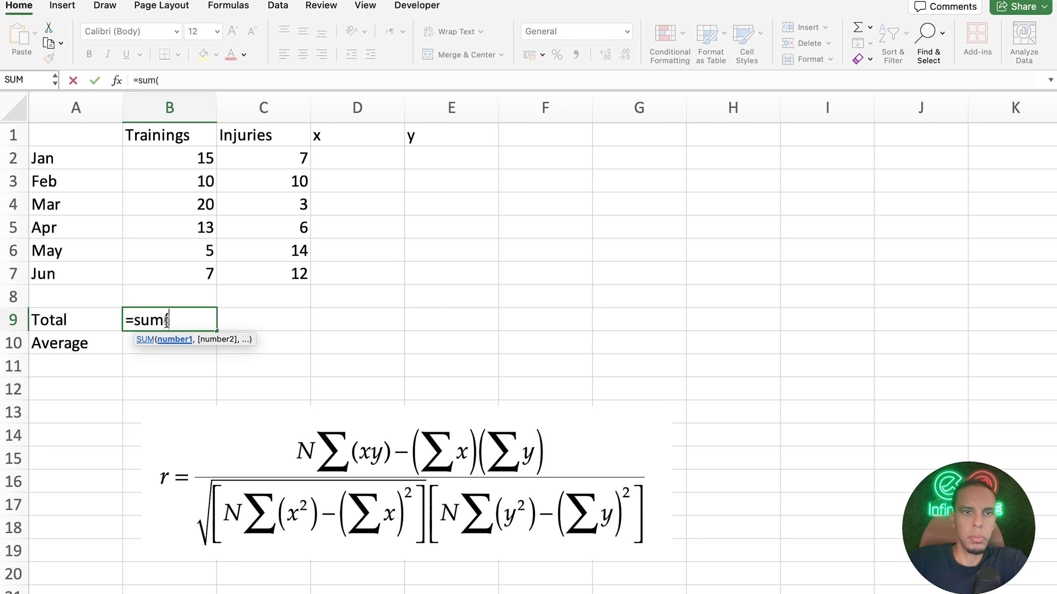
drag(175, 275, 173, 164)
key(Return)
drag(216, 331, 269, 335)
- Calculate the Trainings average in B10 with =AVERAGE(B2:B7) and fill the formula across to C10
click(177, 343)
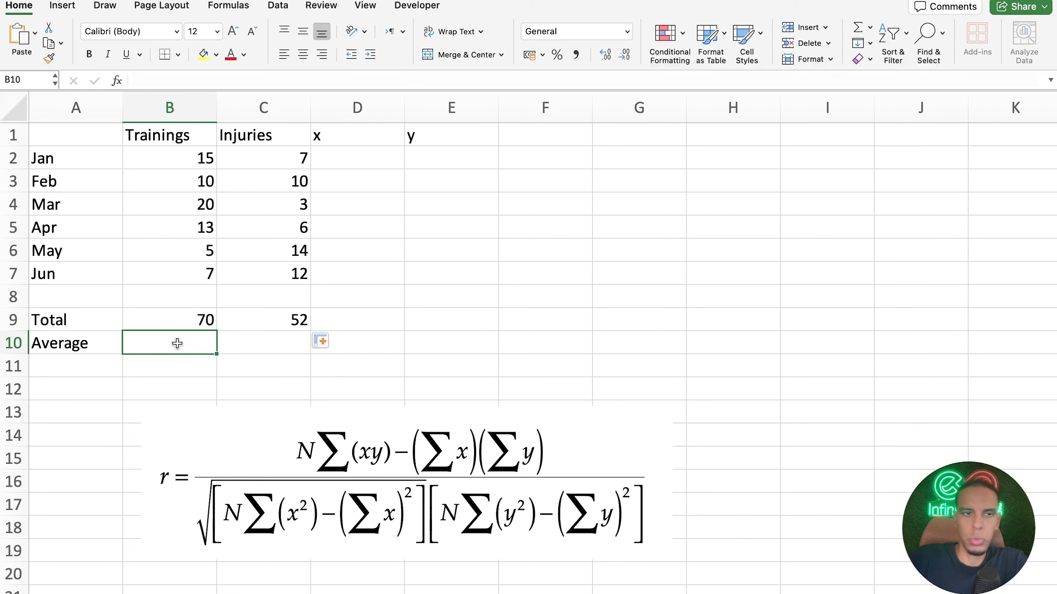
text(=average()
drag(190, 275, 193, 161)
text())
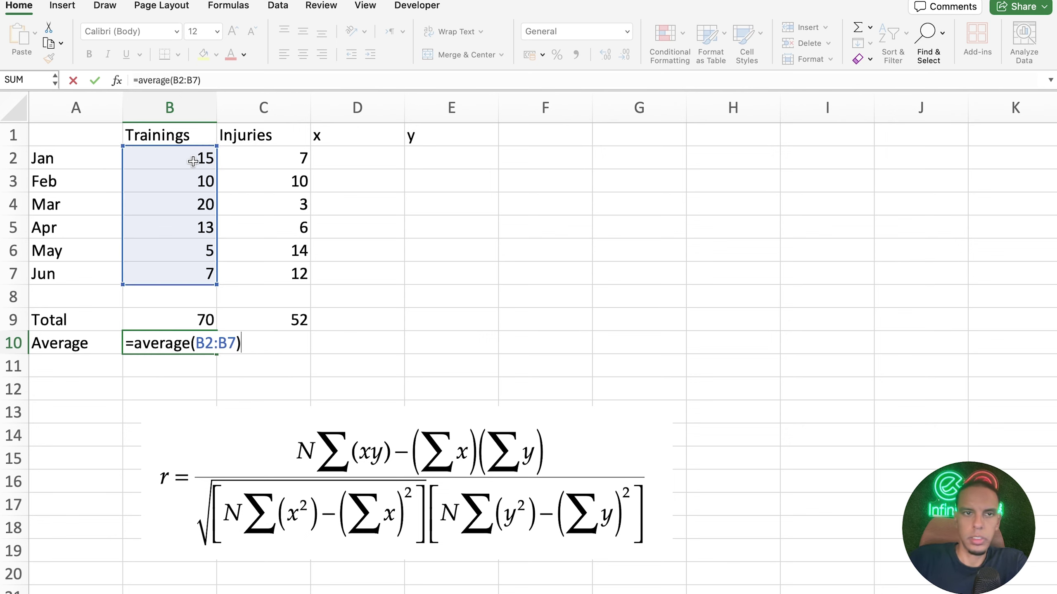
key(Return)
click(174, 345)
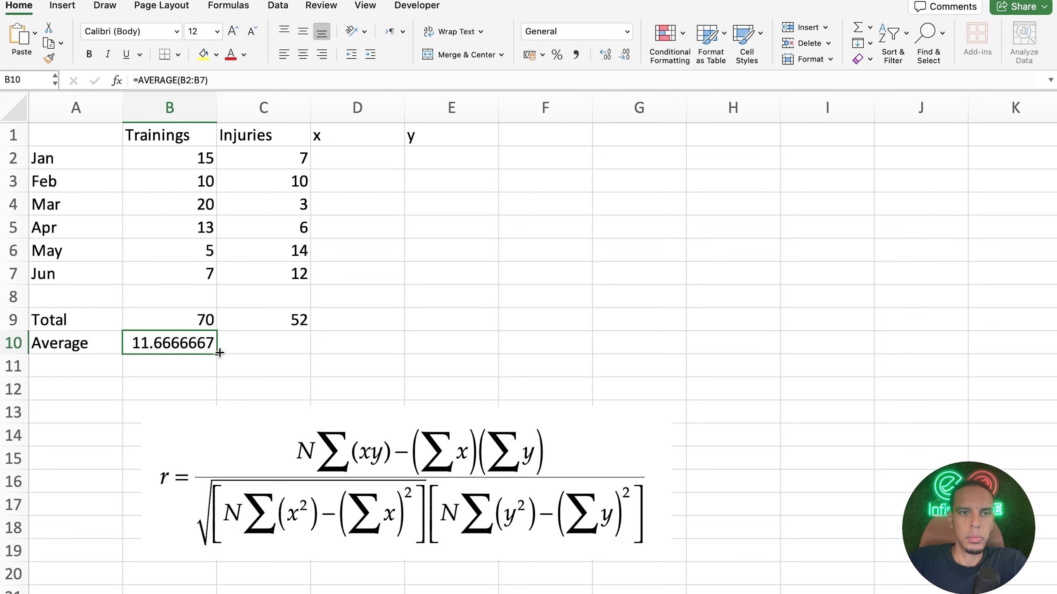
drag(218, 353, 291, 351)
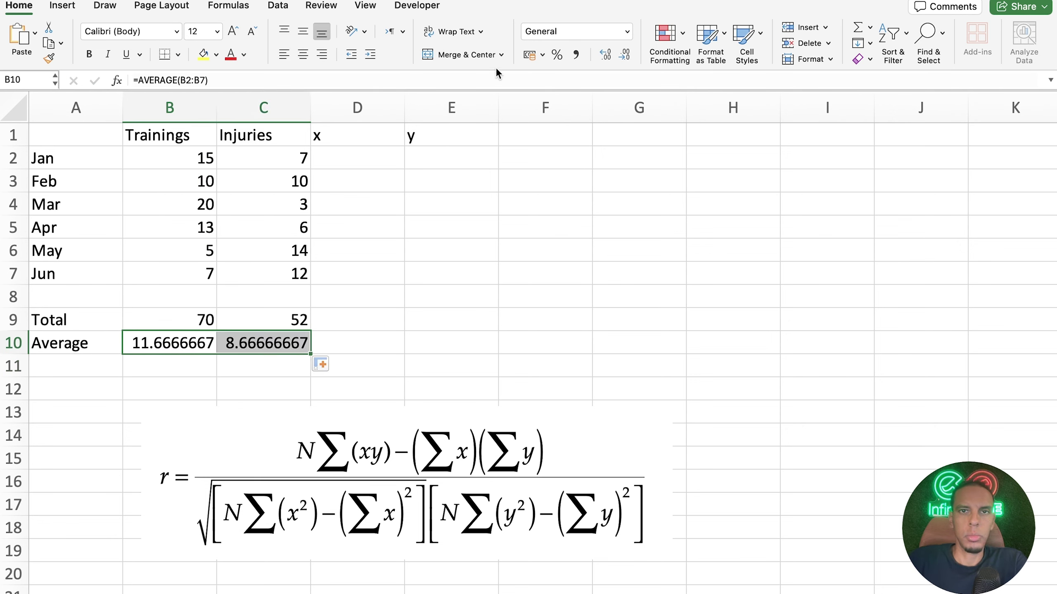
- Reduce the averages in B10:C10 to two decimal places
click(625, 54)
click(625, 54)
click(625, 54)
click(625, 54)
click(625, 54)
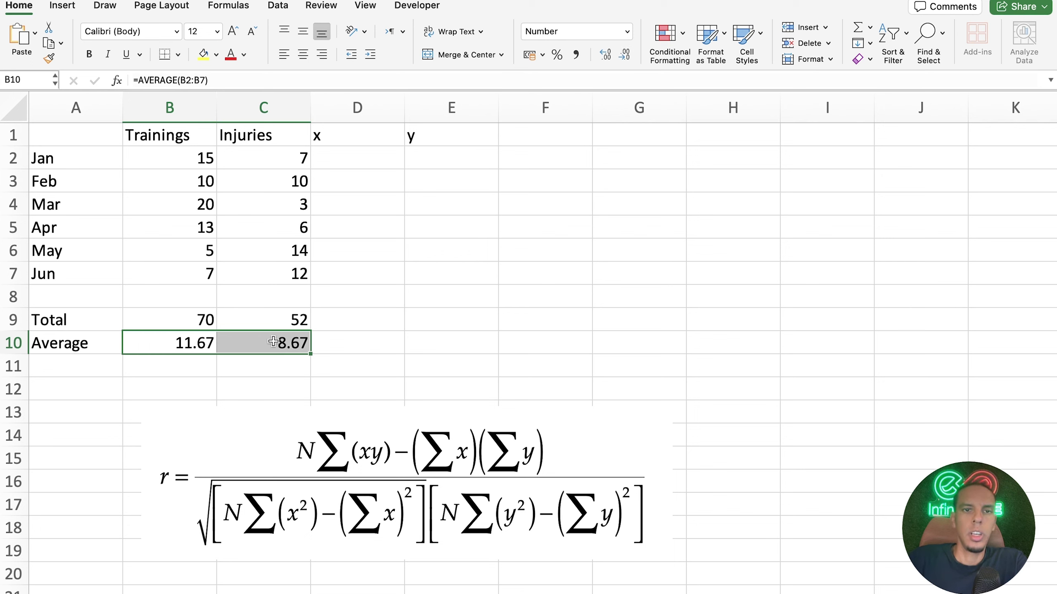
click(302, 344)
click(358, 158)
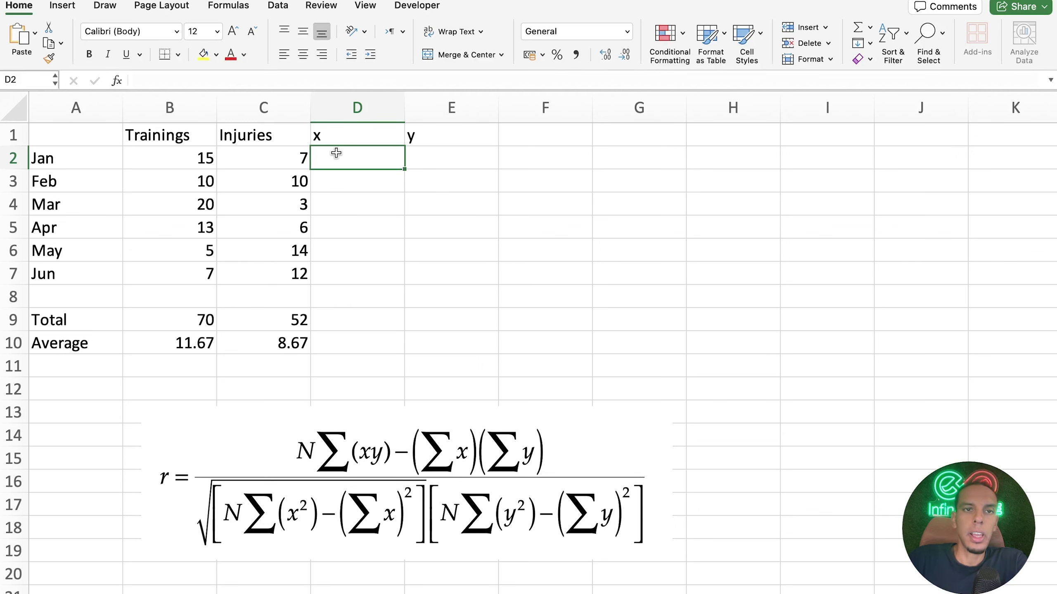
click(357, 139)
click(191, 138)
click(421, 139)
click(226, 134)
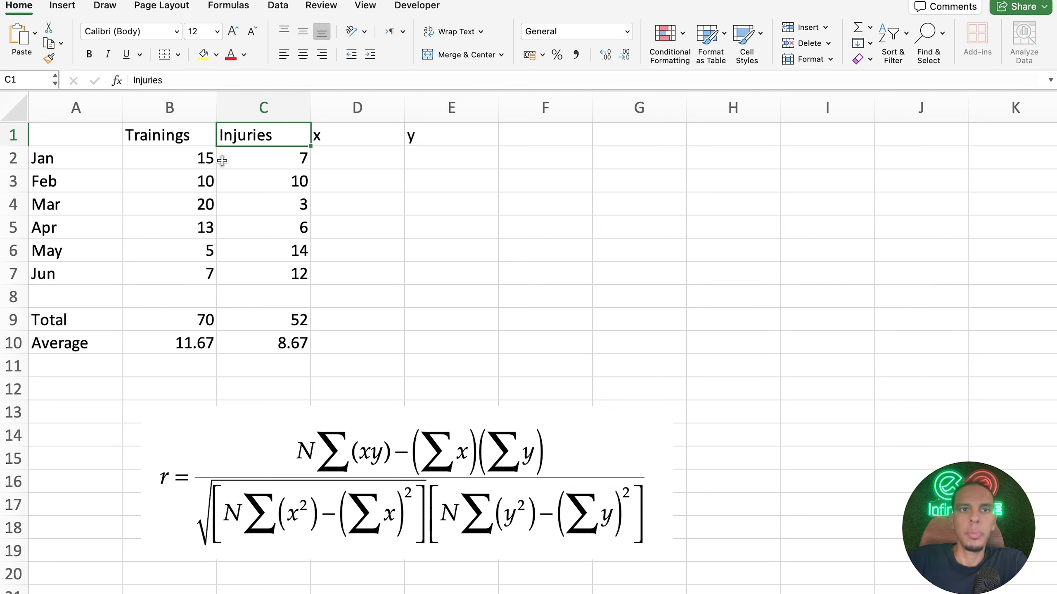
- Extend the headers in D1 and E1 to read "x (Trainings)" and "y (Injuries)"
double_click(360, 134)
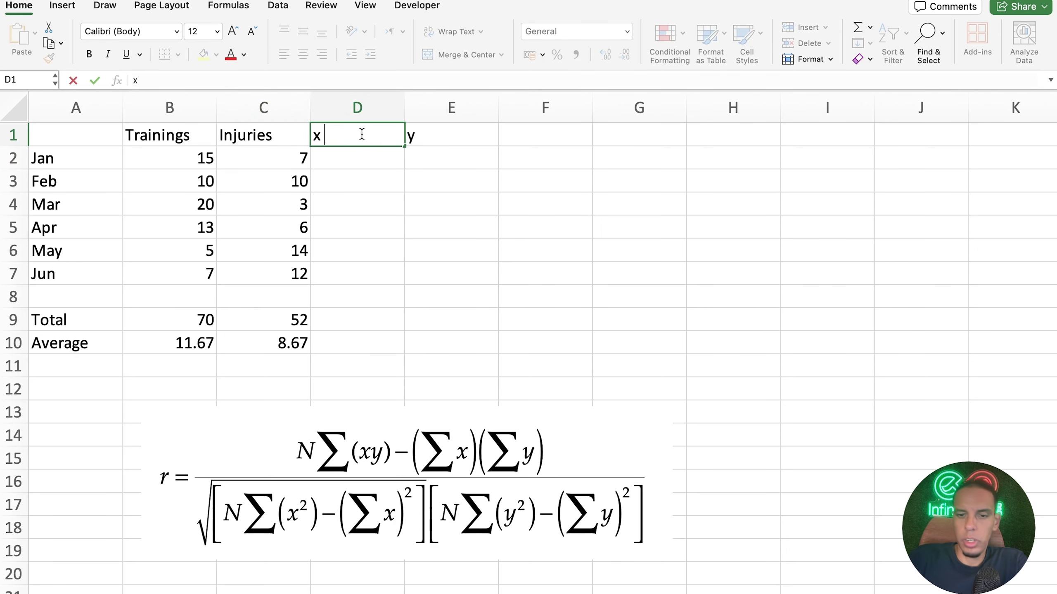
text((Trainings)
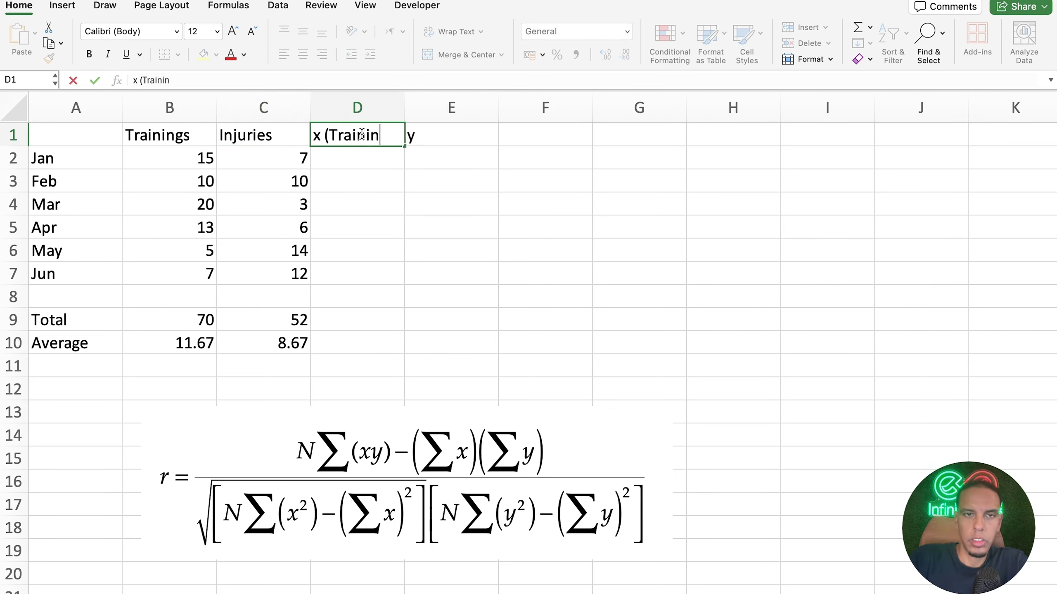
double_click(436, 137)
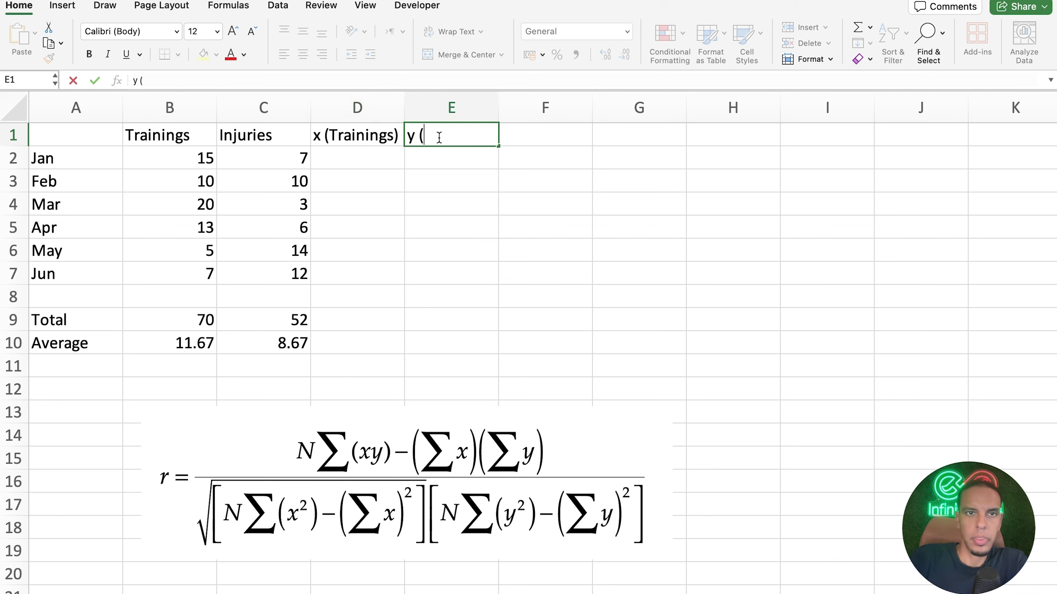
text((Injuroes)
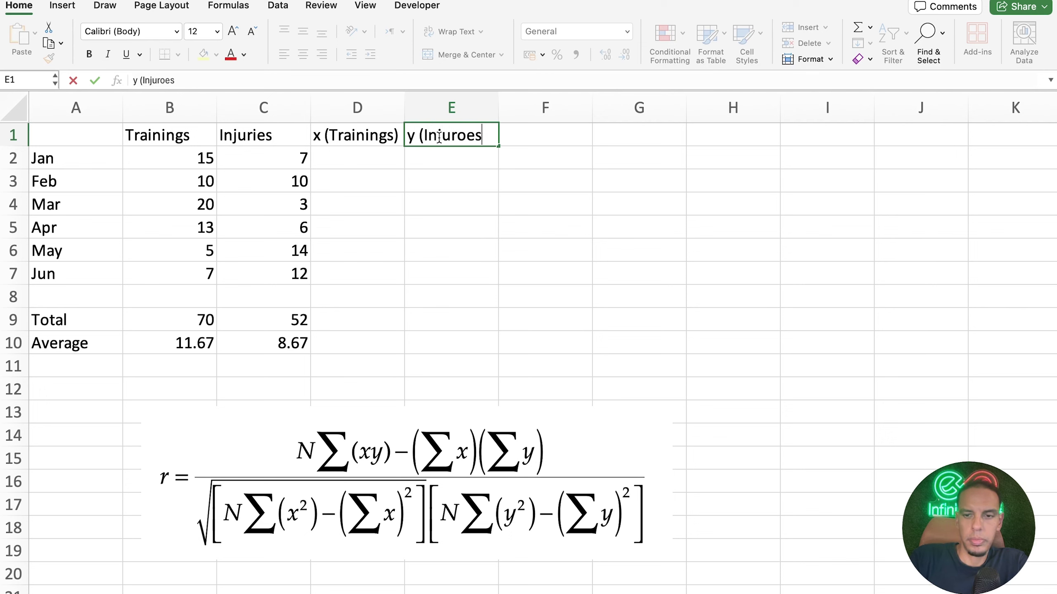
key(BackSpace)
key(BackSpace)
key(BackSpace)
key(BackSpace)
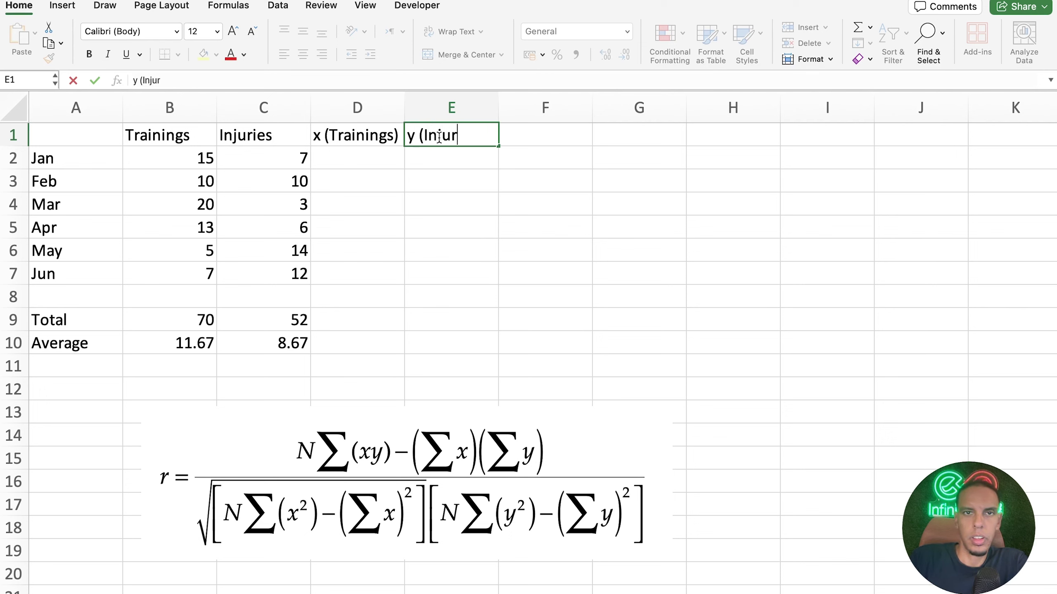
text(ies)
key(Return)
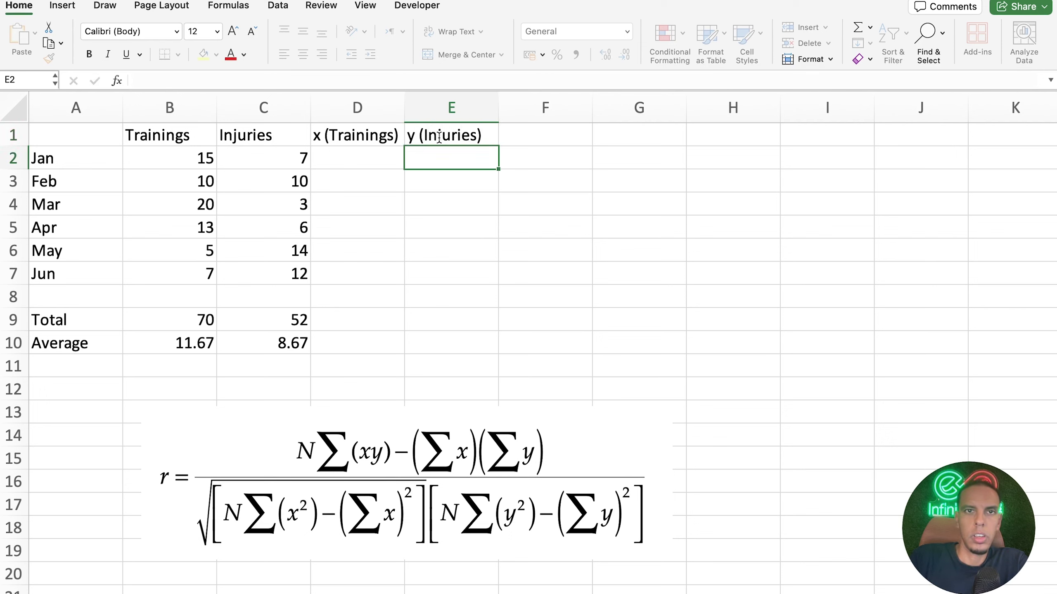
- Enter =B2-$B$10 in D2 to get the deviation from the Trainings average, and fill it down to D7
click(363, 154)
text(=)
key(Left)
key(Left)
text(-)
key(Left)
key(Left)
key(Down)
key(Down)
key(Down)
key(Down)
key(Down)
key(Down)
key(Down)
key(Down)
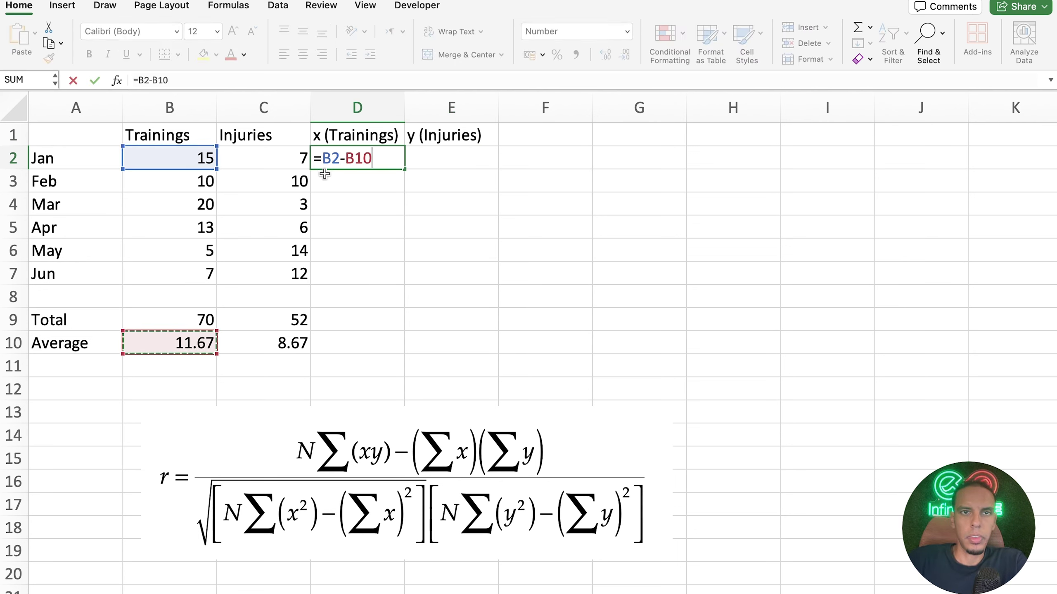
key(F4)
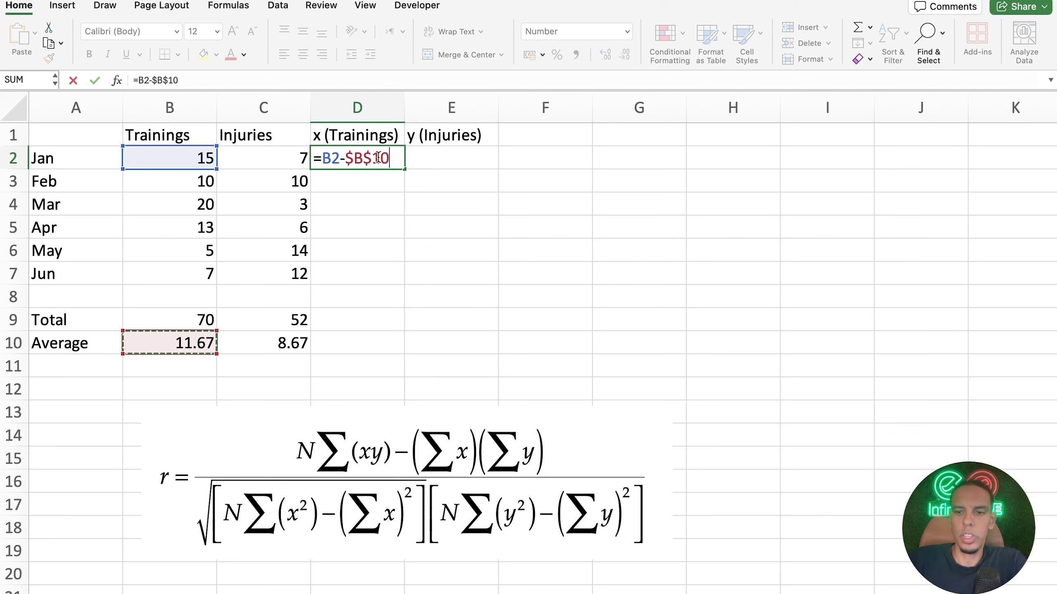
key(Return)
click(372, 159)
drag(397, 172, 392, 276)
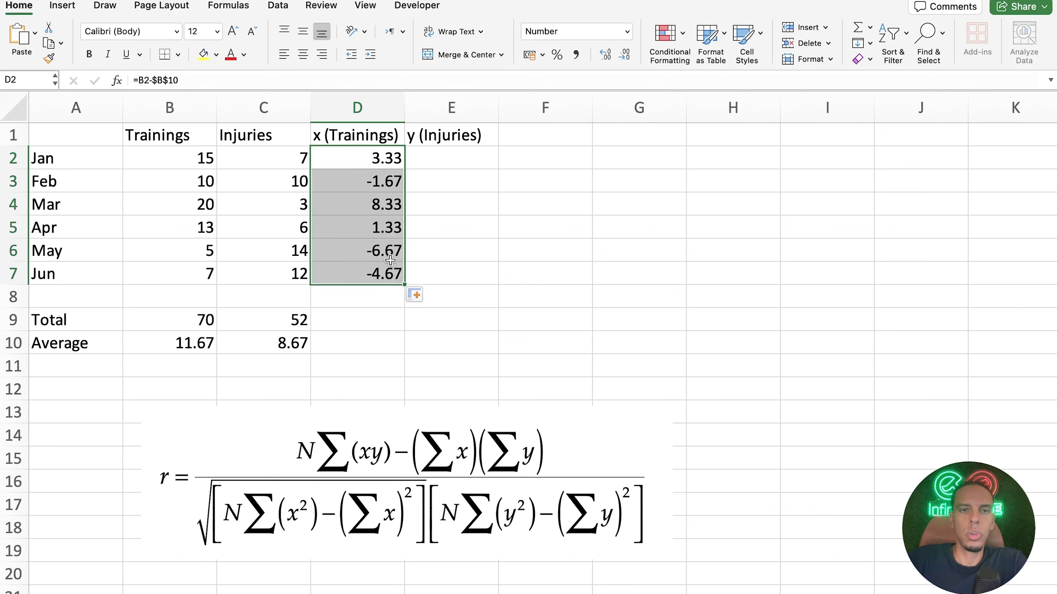
- Fill the Total and Average formulas from column C across to D9:D10
click(298, 329)
drag(298, 330, 397, 354)
click(378, 327)
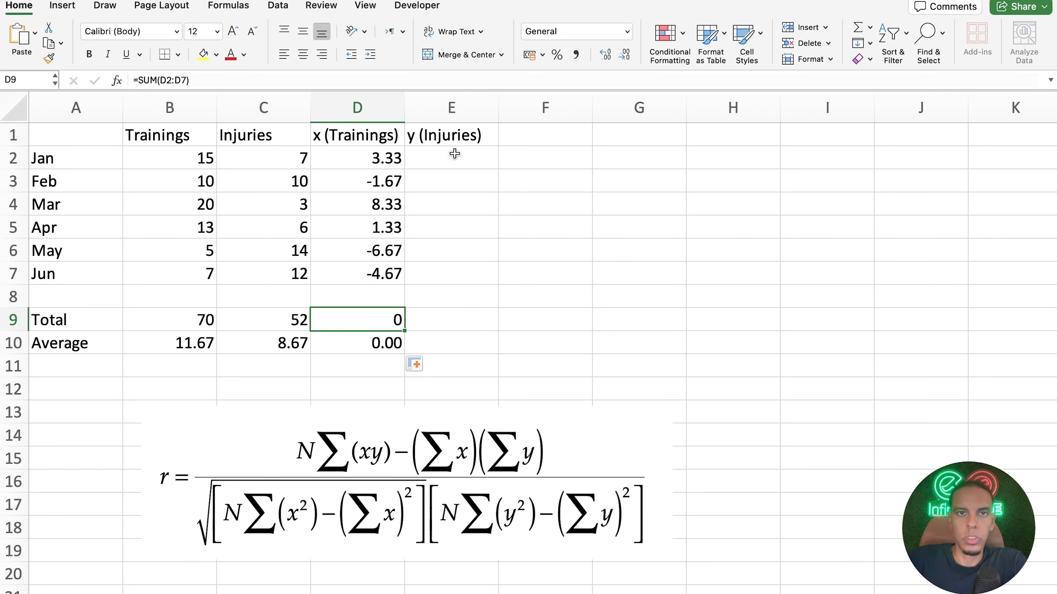
- Enter =C2-$C$10 in E2 to get the deviation from the Injuries average, and fill it down to E7
click(437, 154)
click(397, 158)
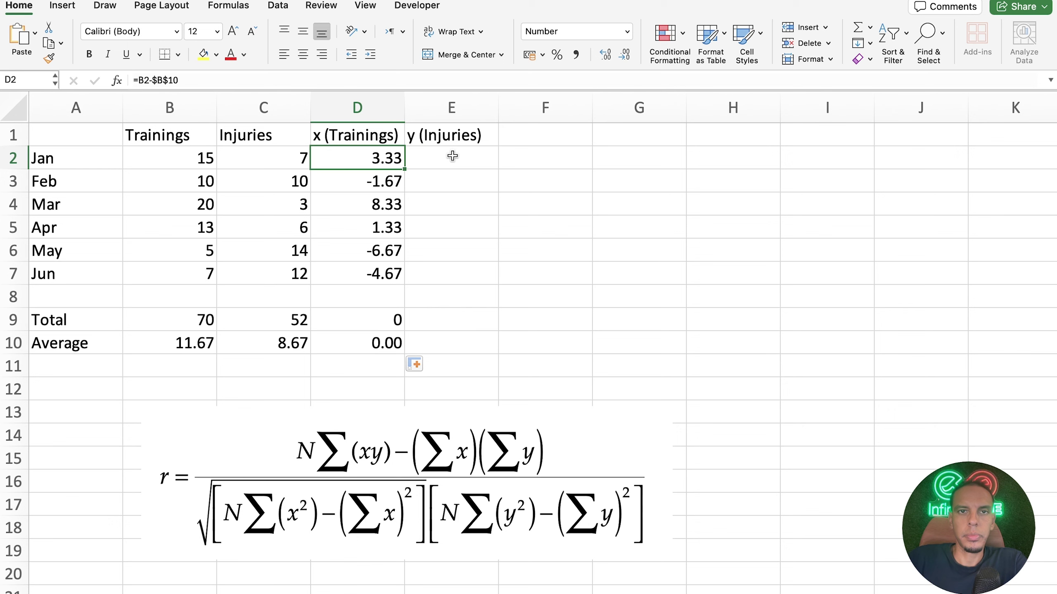
click(453, 156)
text(=)
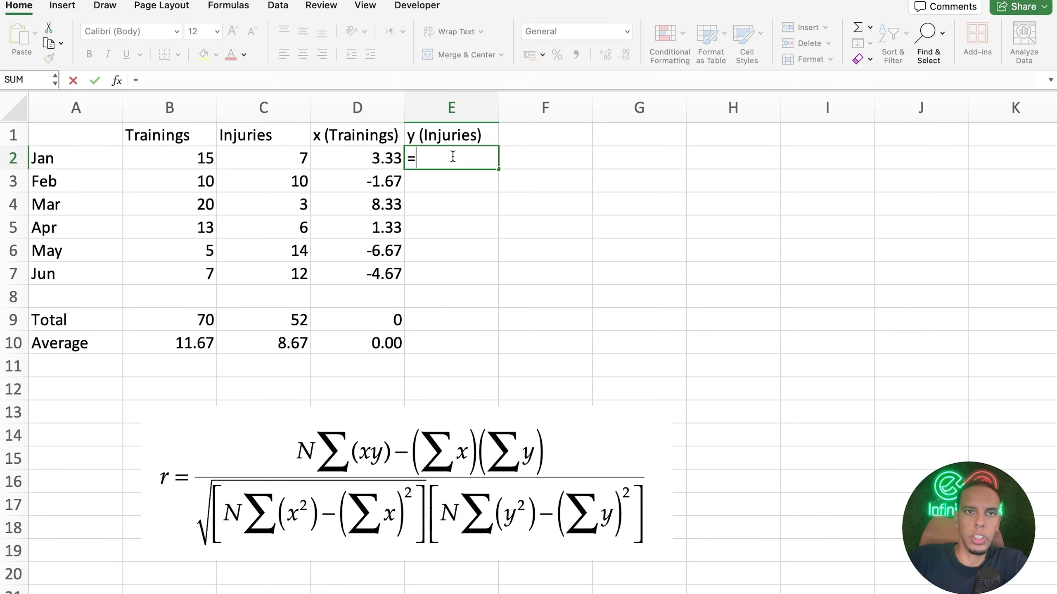
key(Left)
key(Left)
text(-)
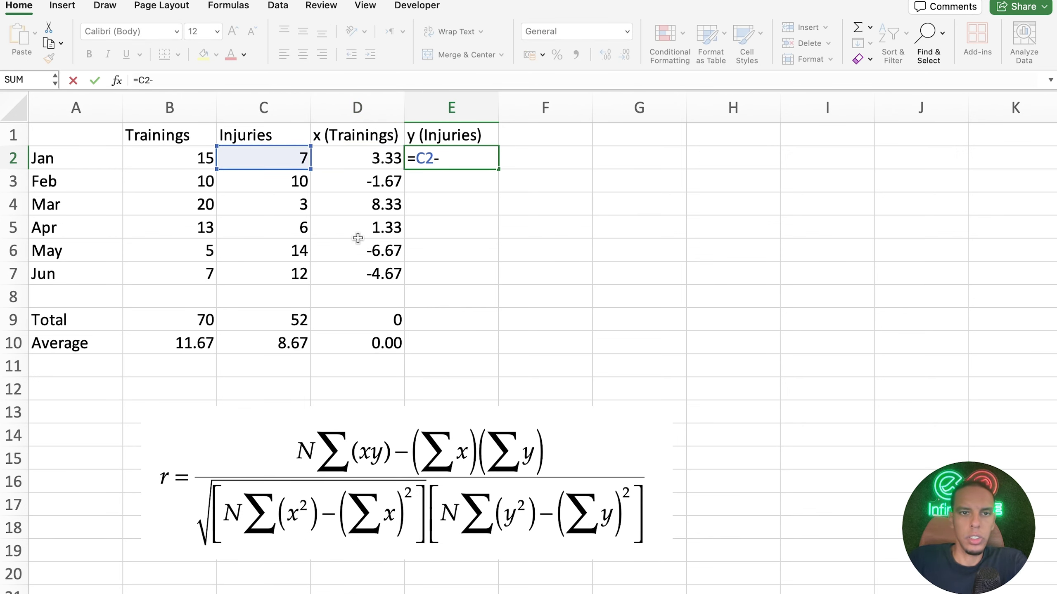
click(285, 339)
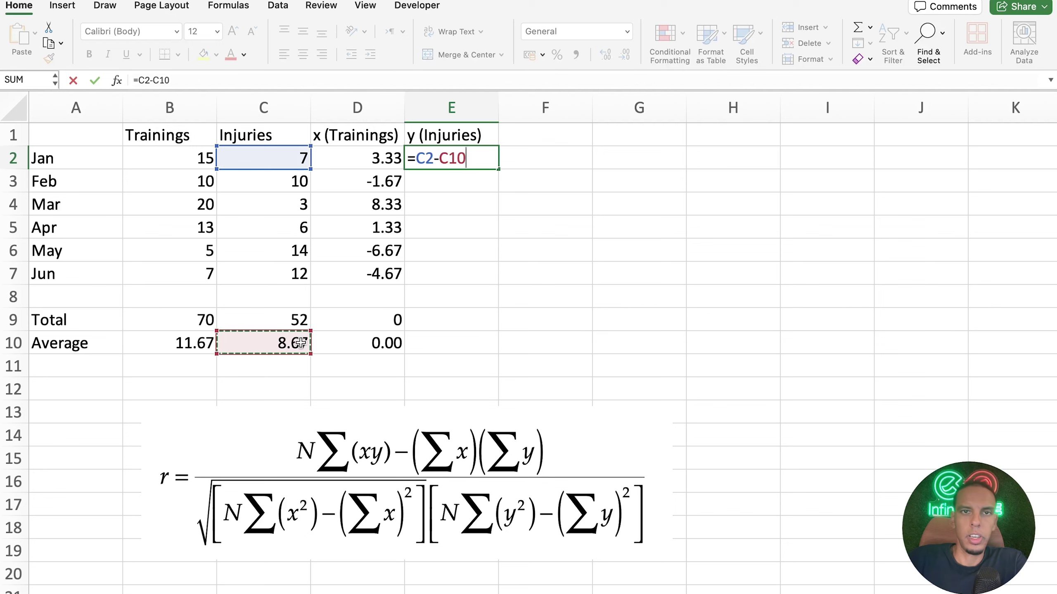
key(F4)
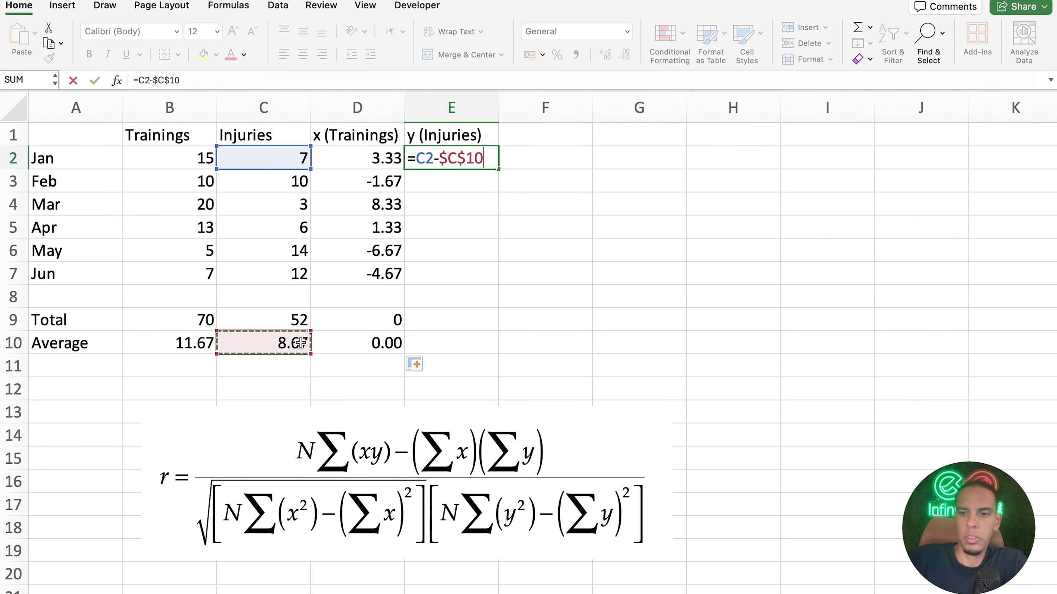
key(Return)
click(473, 159)
drag(497, 169, 482, 280)
- Fill the Total and Average formulas from column D across to E9:E10, and format E9 as Number
click(447, 322)
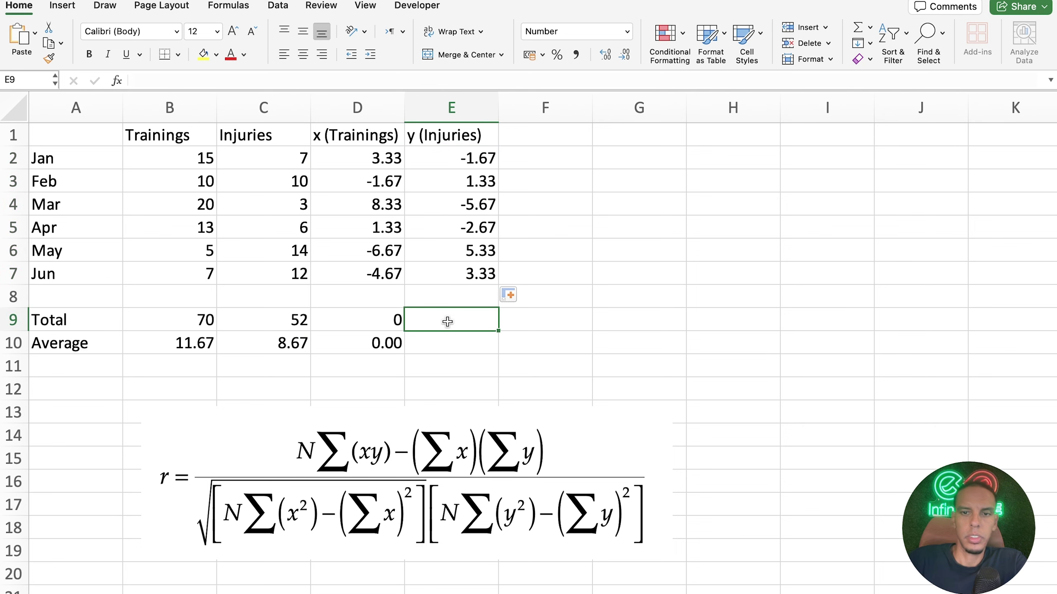
drag(345, 319, 493, 353)
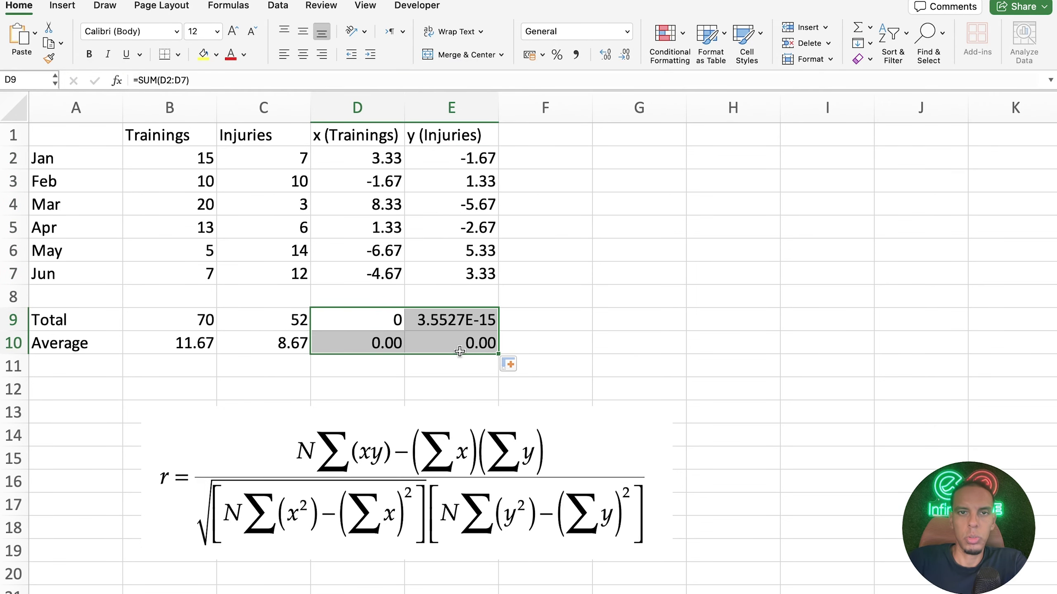
click(471, 319)
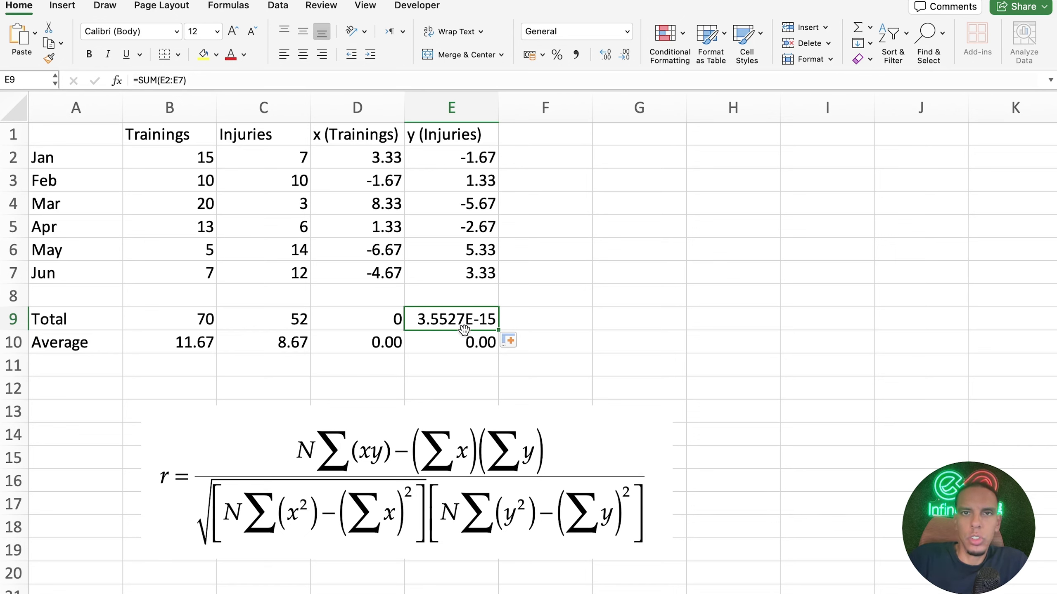
click(627, 31)
click(573, 89)
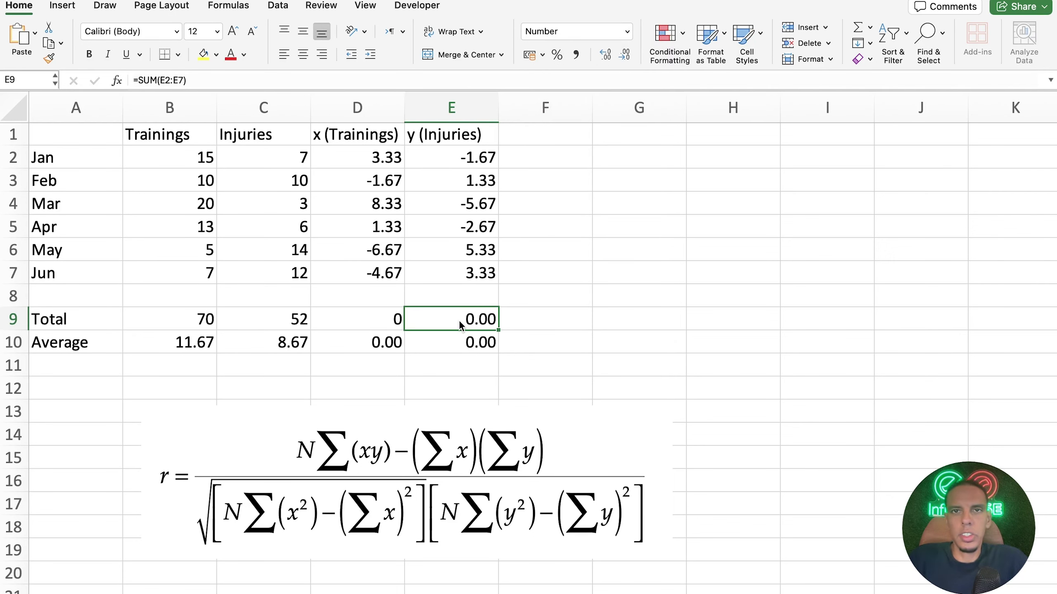
click(627, 31)
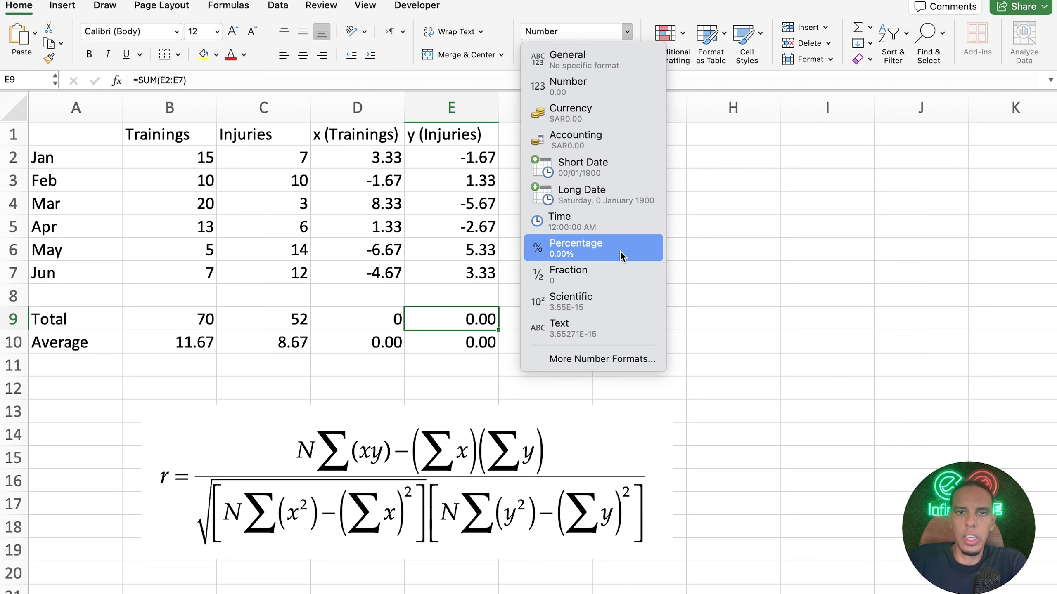
- Switch the Injuries deviation total in E9 to Scientific format and back to Number format
click(518, 318)
key(ctrl+shift+asciicircum)
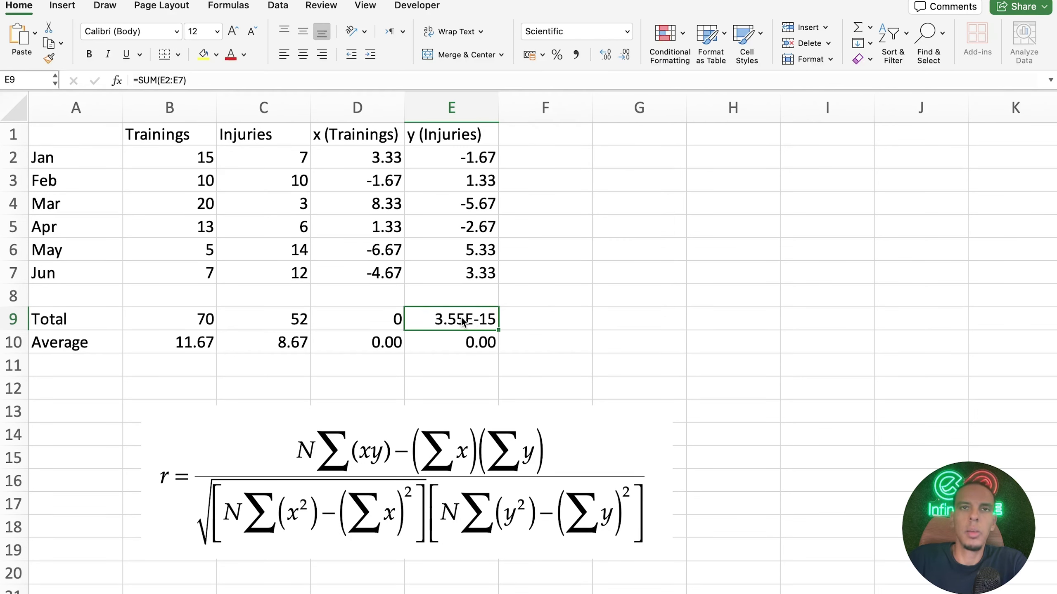
click(627, 32)
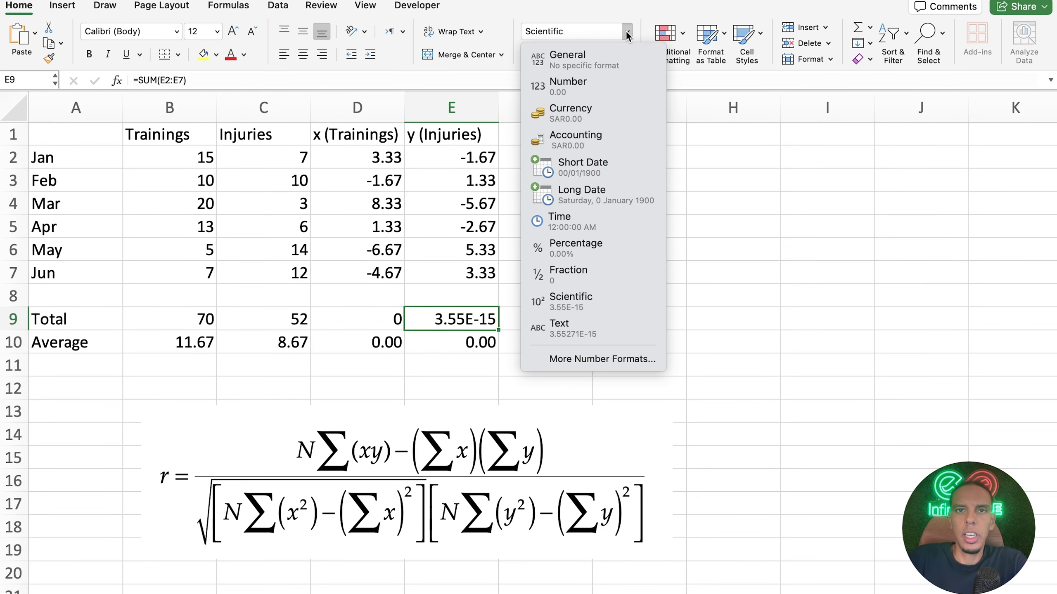
click(580, 83)
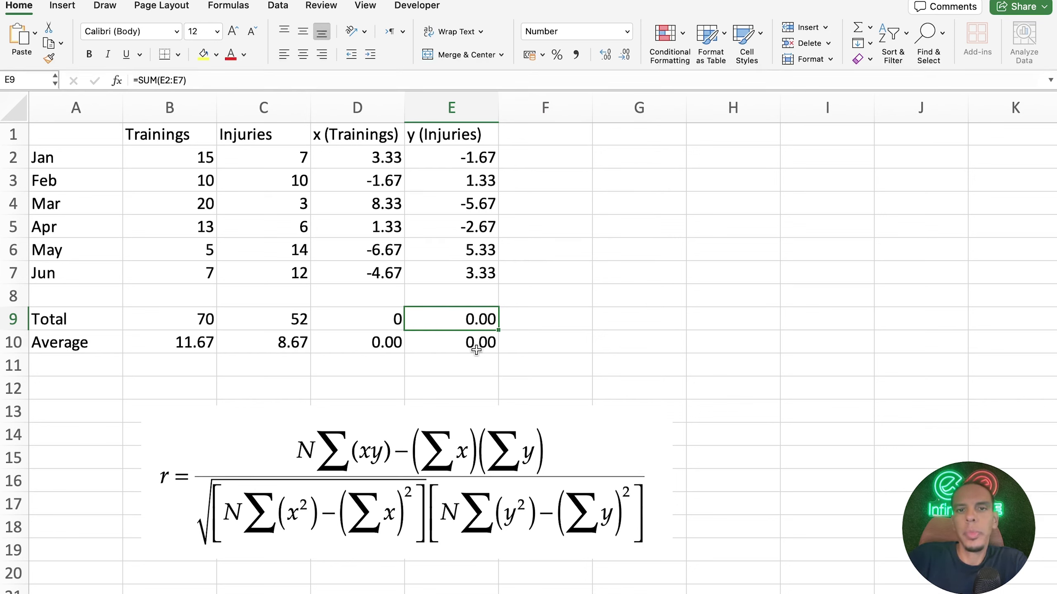
mouse_move(474, 321)
mouse_down()
mouse_move(400, 337)
mouse_move(421, 324)
mouse_move(454, 343)
mouse_move(392, 344)
mouse_move(463, 323)
mouse_up()
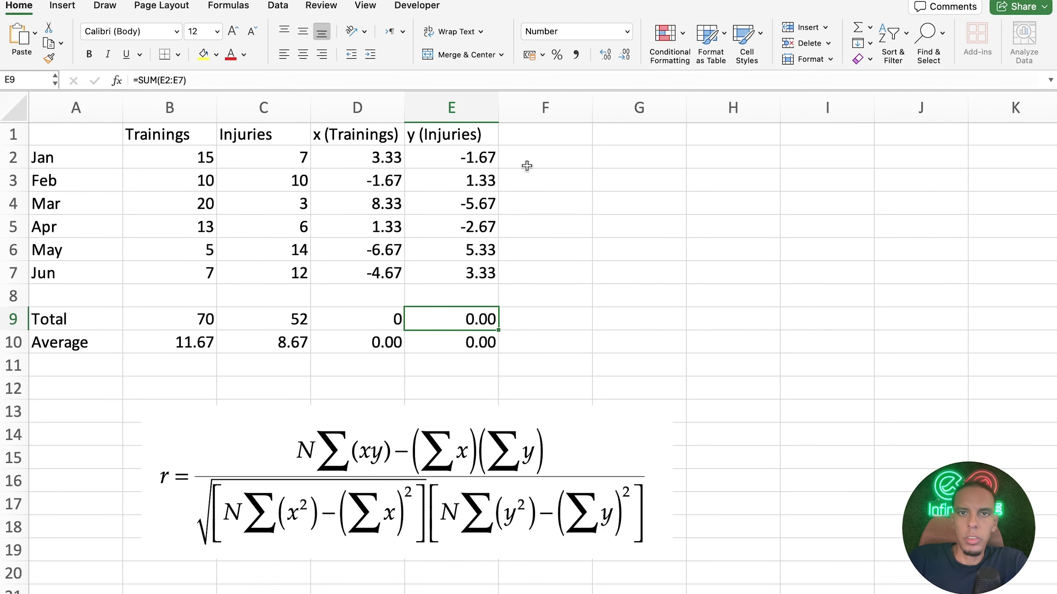
- Enter the header xy in F1
click(541, 135)
text(=)
key(BackSpace)
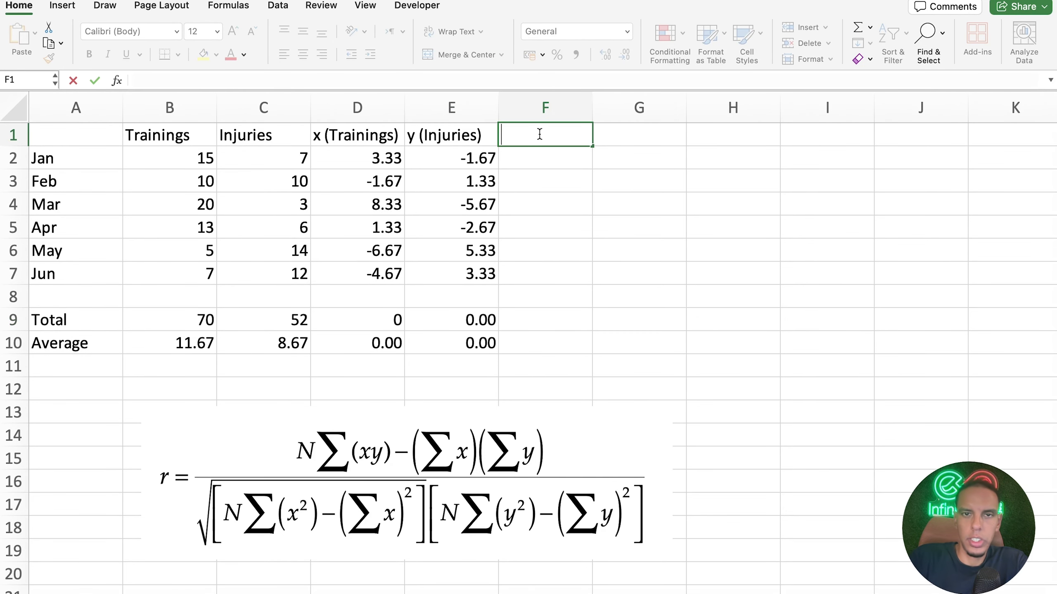
text(x)
key(Return)
- Enter =D2*E2 in F2 to multiply the two deviations, and fill it down to F7
text(=)
key(Left)
key(Left)
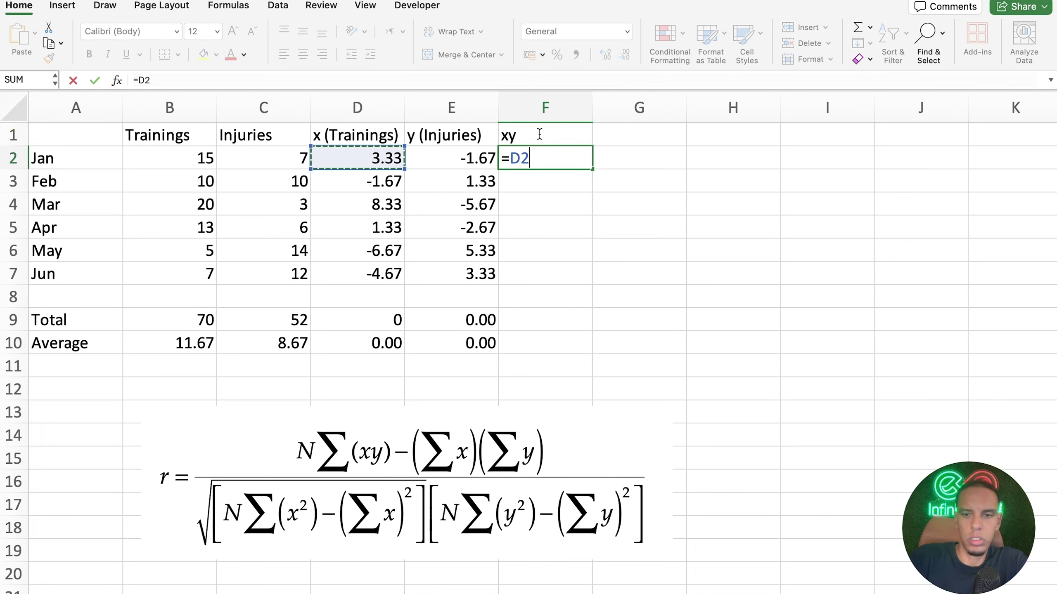
text(*)
key(Left)
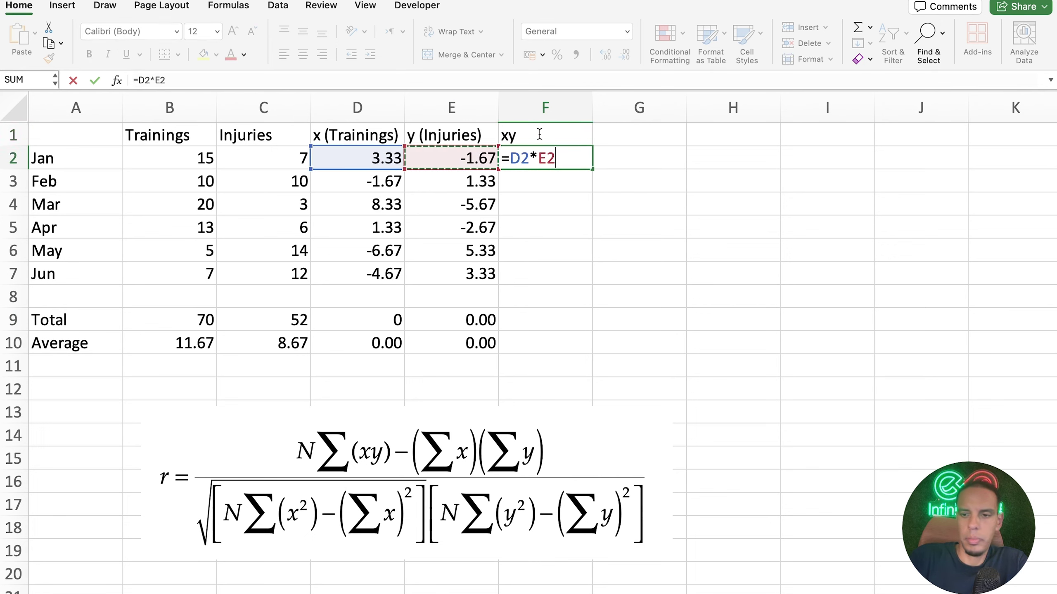
key(Return)
click(560, 156)
drag(592, 168, 579, 275)
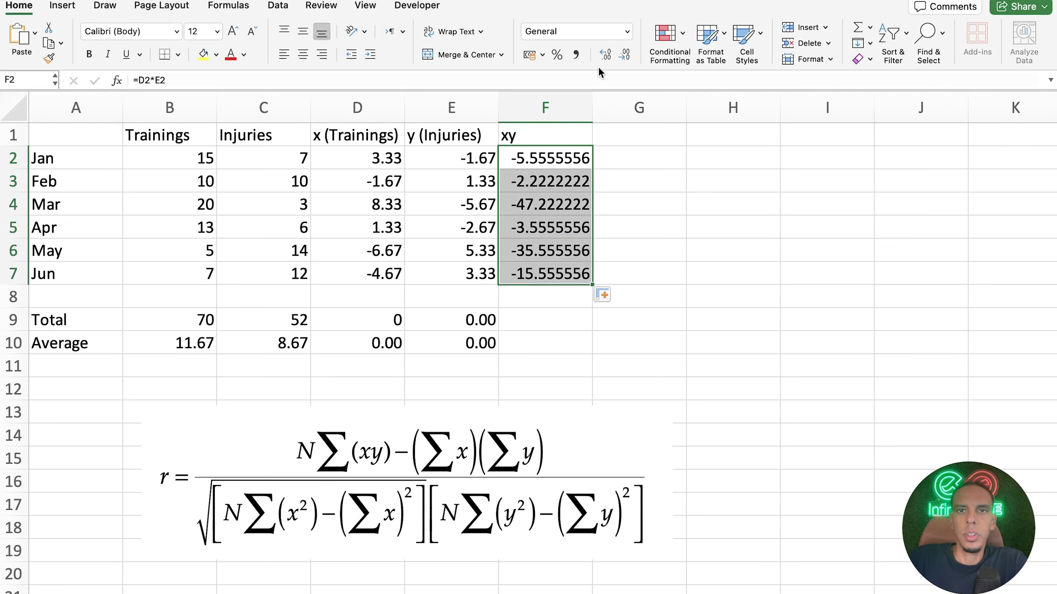
- Reduce the xy products in F2:F7 to one decimal place
click(618, 57)
click(618, 57)
click(618, 57)
click(618, 57)
click(619, 57)
click(619, 57)
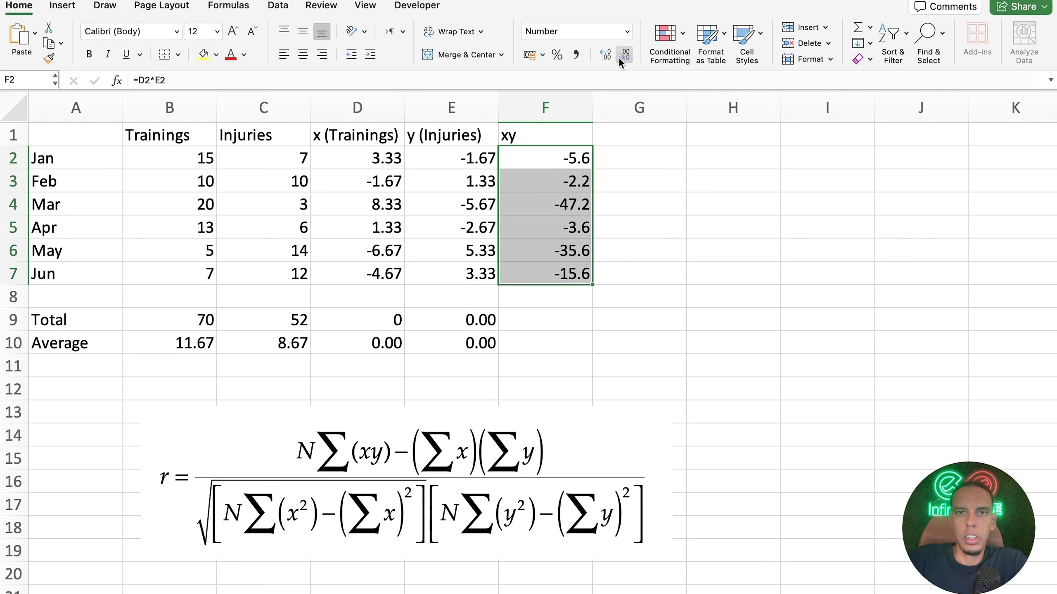
click(533, 316)
text(=au)
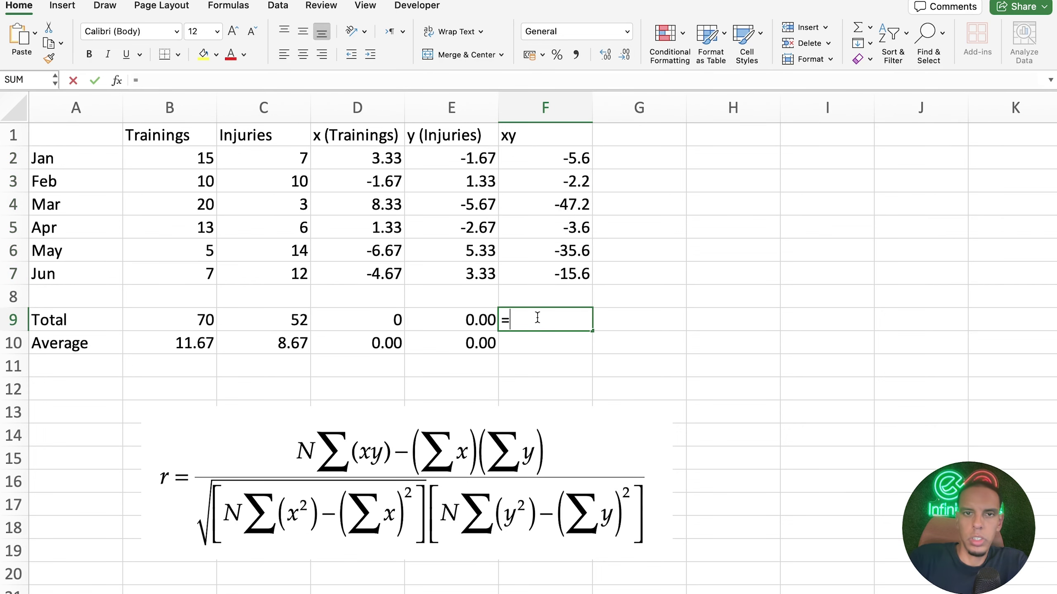
key(BackSpace)
key(BackSpace)
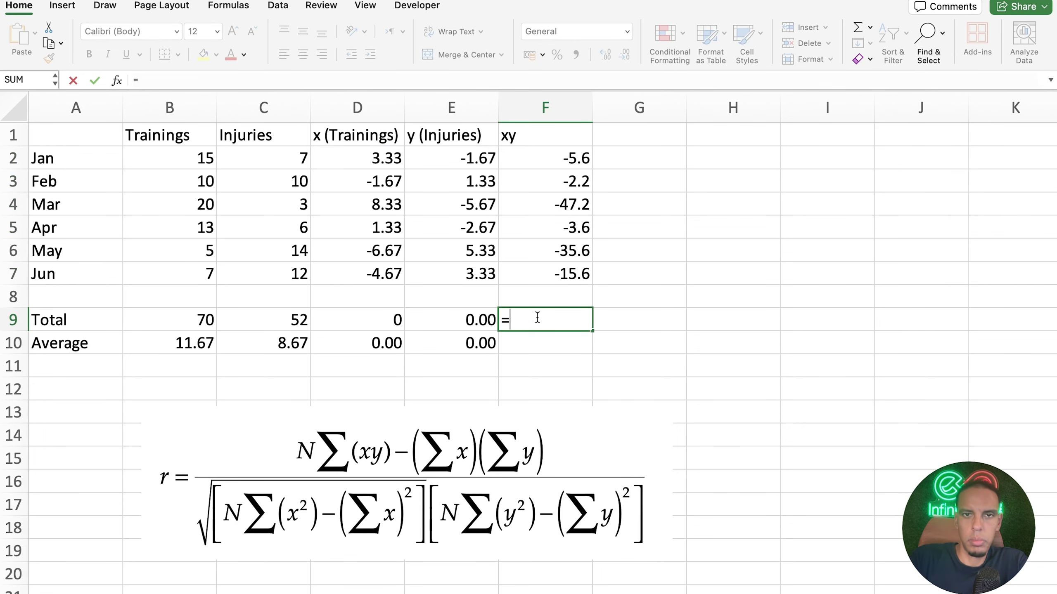
key(Escape)
- Fill the Total and Average formulas from column E across to F9:F10
click(482, 319)
mouse_move(483, 318)
mouse_down()
mouse_move(495, 349)
mouse_move(578, 352)
mouse_up()
click(570, 329)
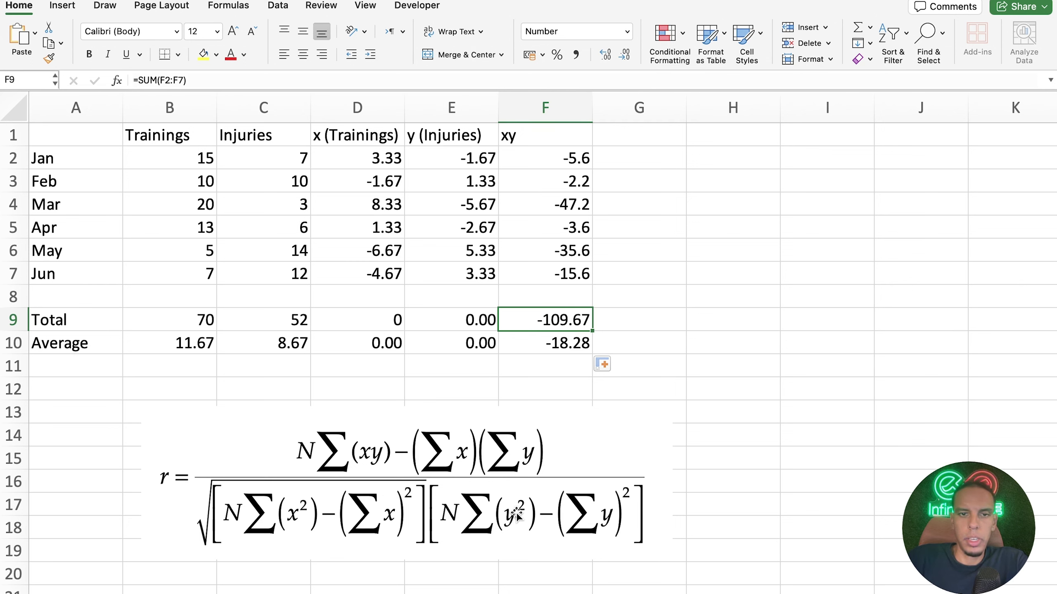
- Enter the header x2 in G1 and format its 2 as superscript
click(641, 181)
click(659, 139)
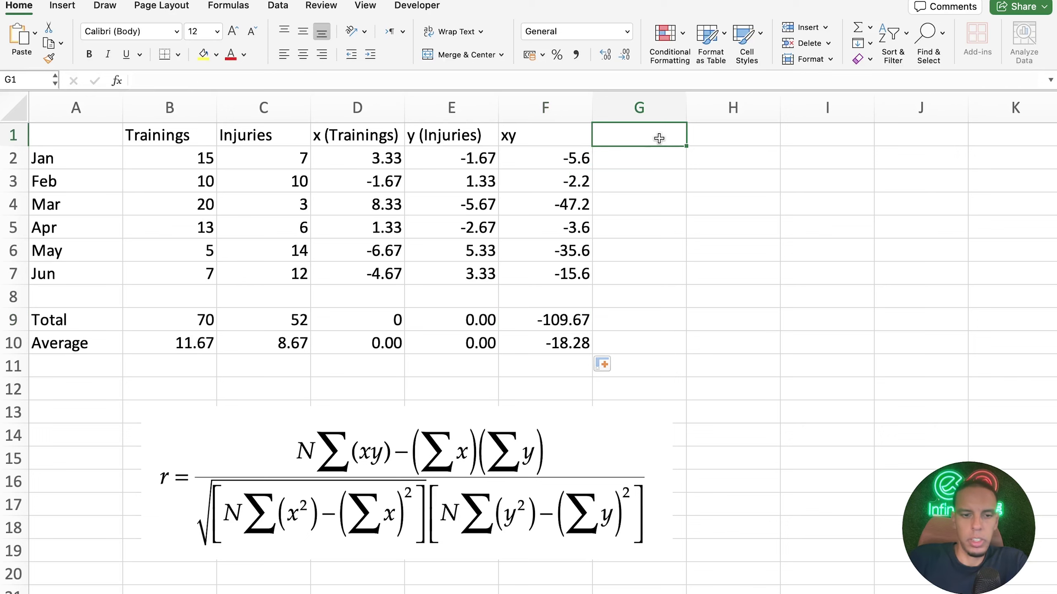
text(x2)
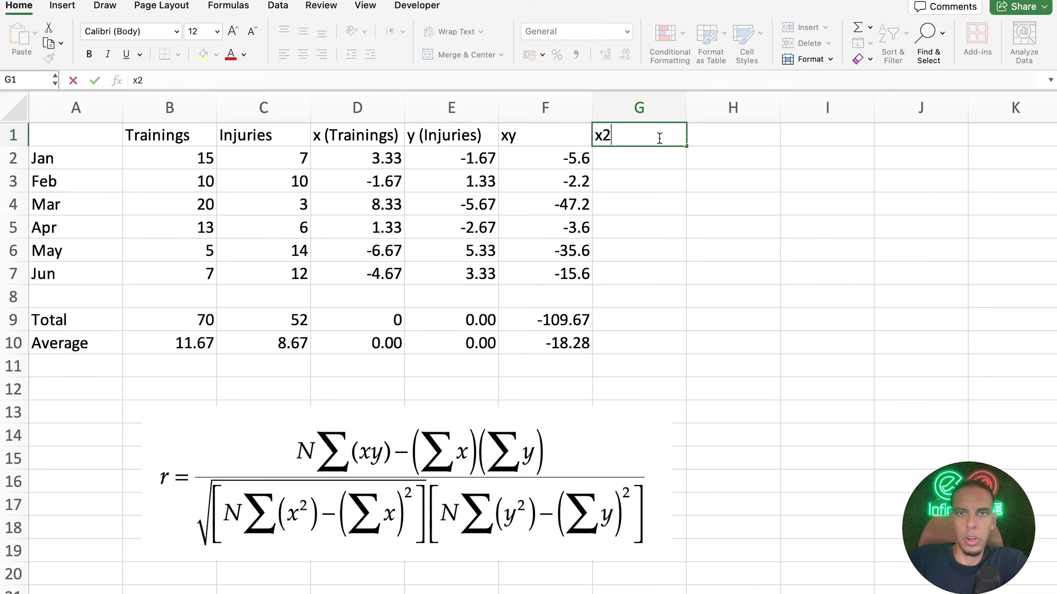
drag(604, 136, 611, 136)
right_click(607, 134)
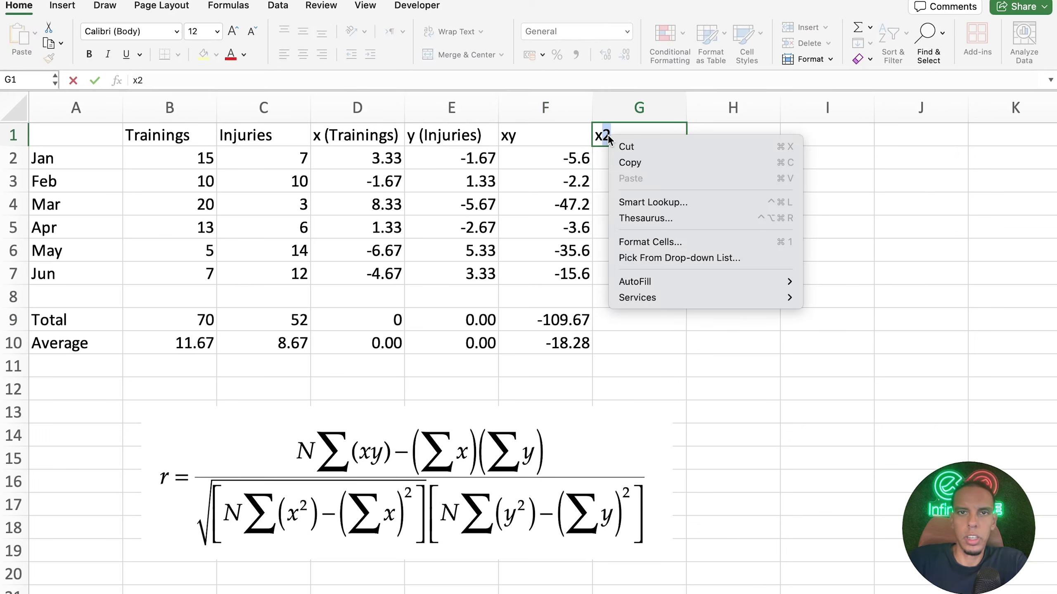
click(658, 243)
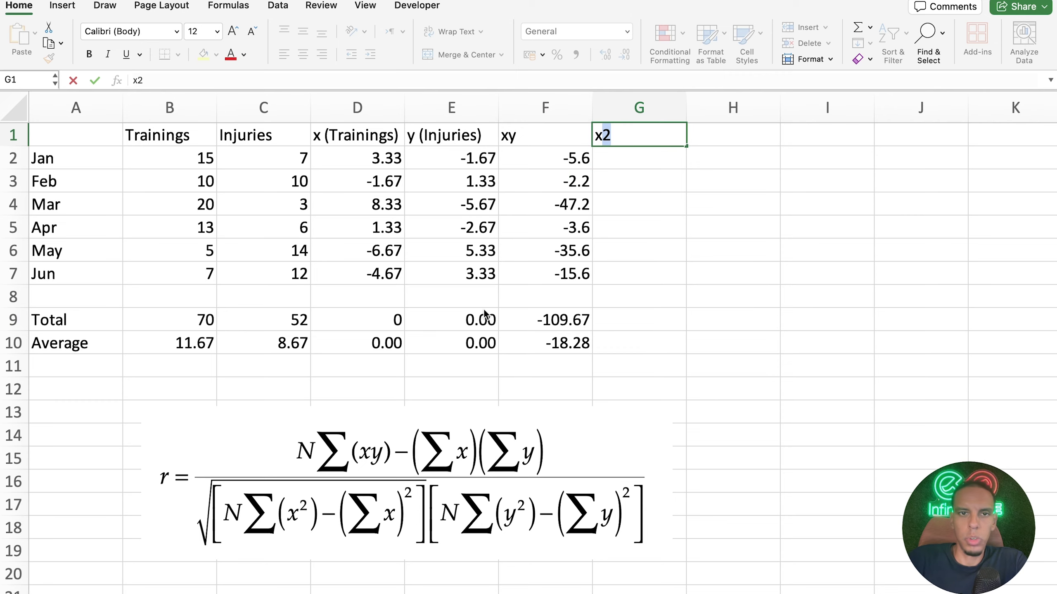
click(507, 296)
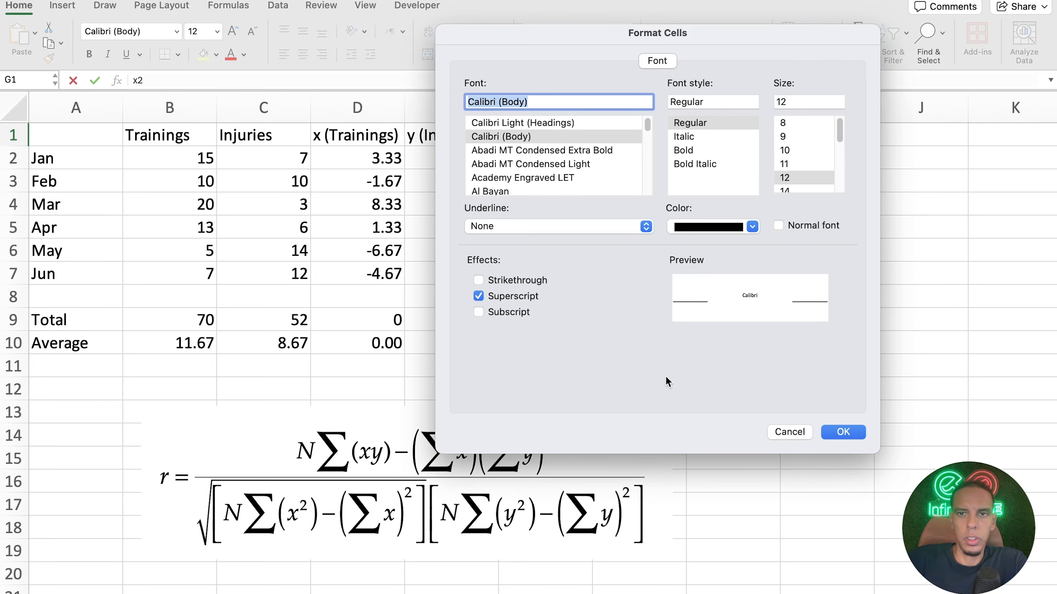
click(847, 432)
- Enter the header y2 in H1 and format its 2 as superscript
click(720, 142)
text(y2)
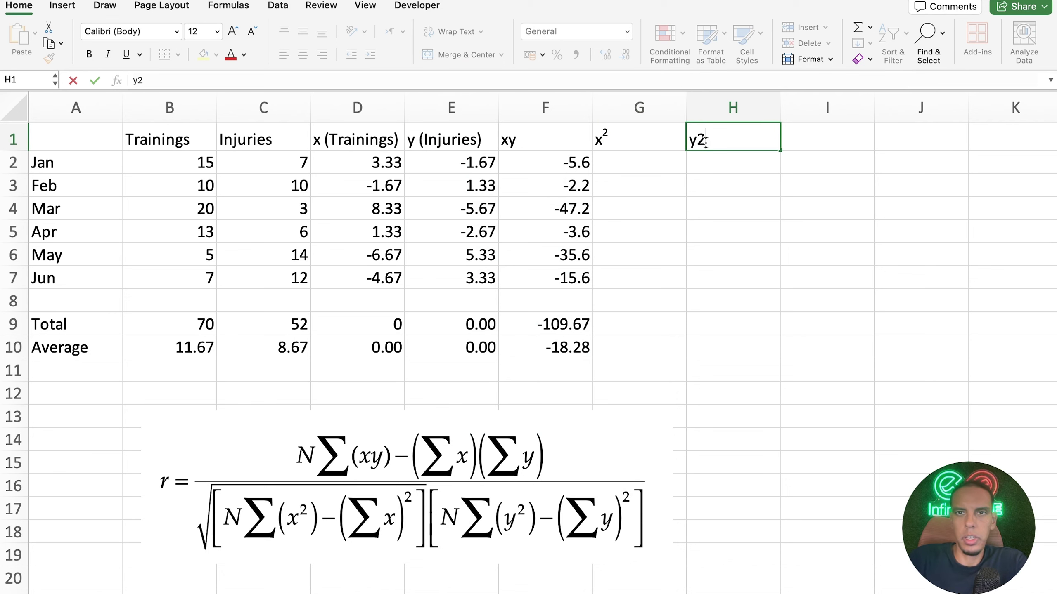
drag(708, 142, 700, 142)
right_click(701, 142)
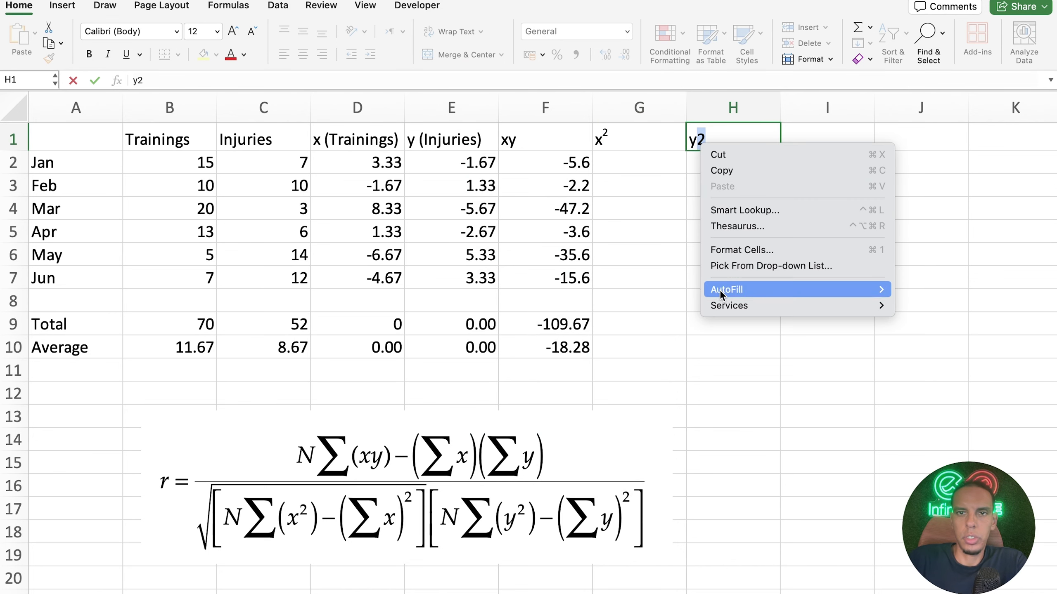
click(732, 249)
click(582, 304)
key(Return)
- Enter =D2^2 in G2 to square the Trainings deviation, and fill it down to G7
click(665, 165)
text(=)
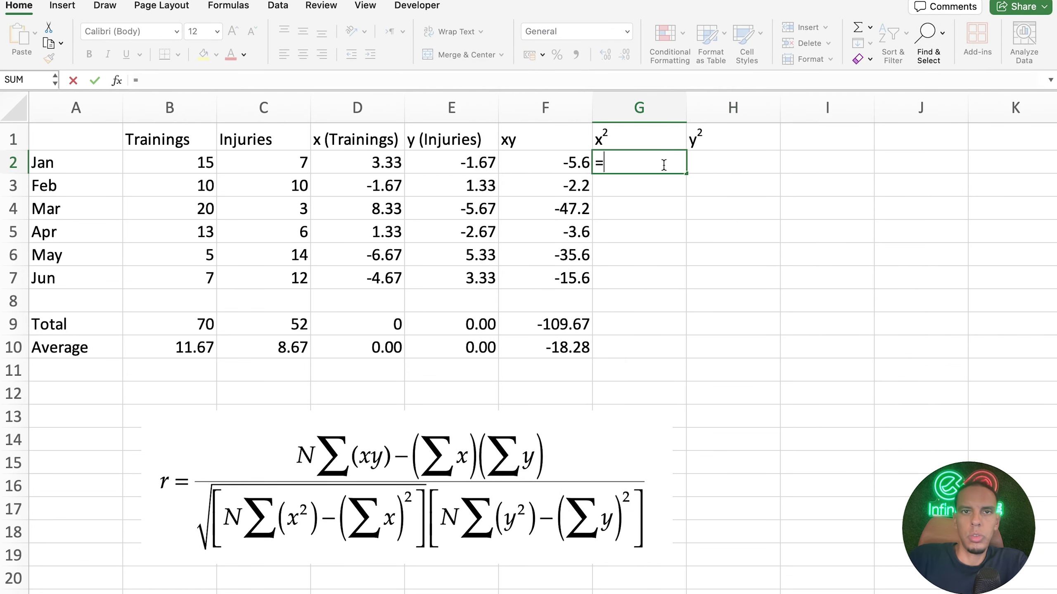
key(Left)
key(Left)
key(Left)
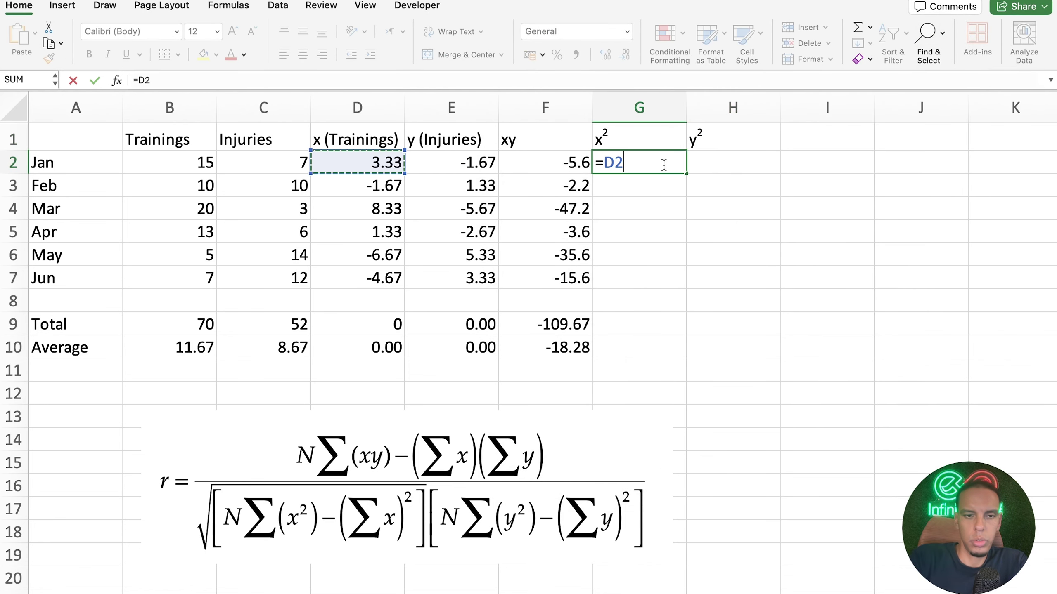
text(^2)
key(Return)
click(663, 164)
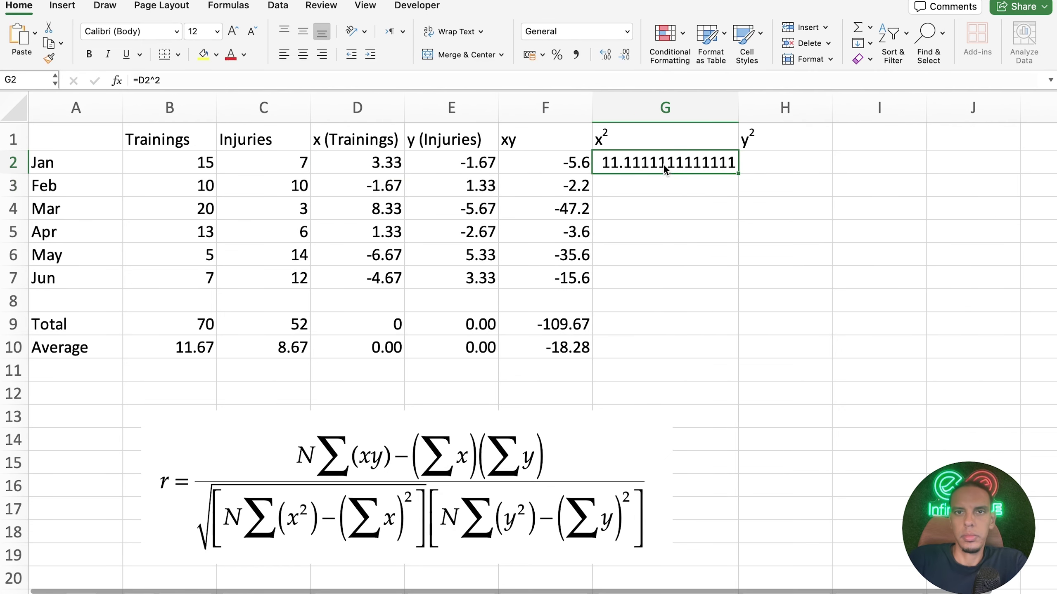
drag(735, 180, 714, 289)
- Enter =E2^2 in H2 to square the Injuries deviation, and fill it down to H7
click(765, 159)
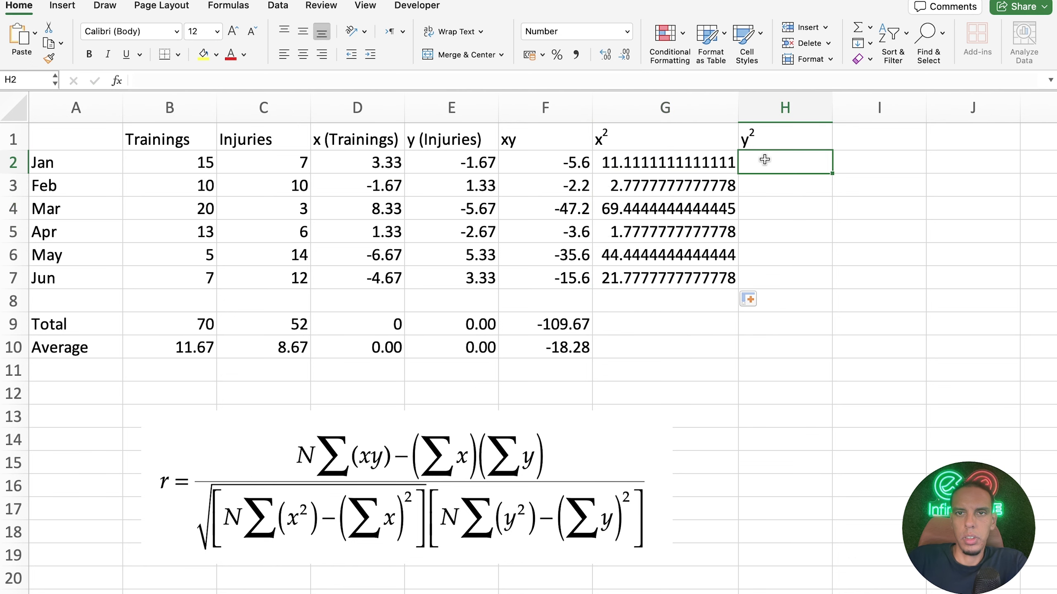
text(=)
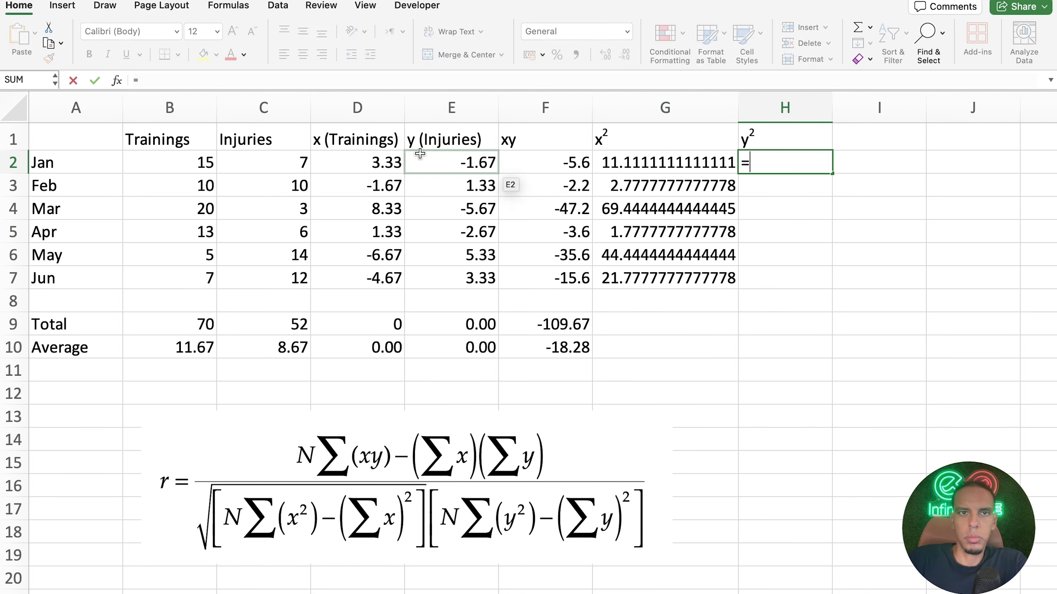
click(437, 156)
text(^2)
key(Return)
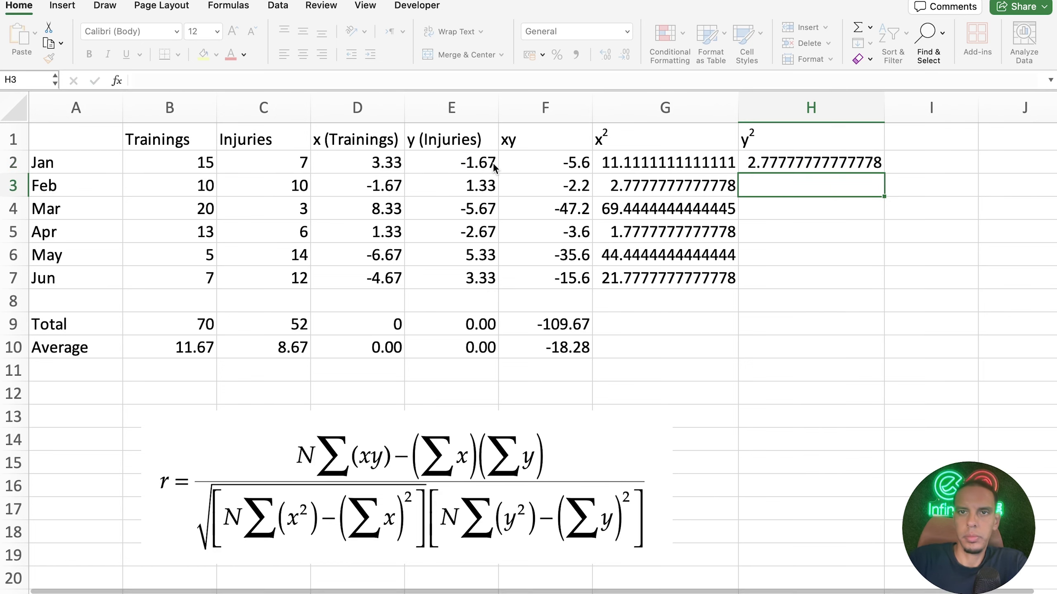
click(828, 163)
drag(884, 173, 874, 284)
- Reduce the squared deviations in G2:H7 to two decimal places
drag(805, 162, 695, 269)
click(625, 55)
click(625, 55)
click(625, 55)
click(625, 55)
click(625, 55)
click(625, 56)
click(625, 56)
click(625, 55)
click(625, 55)
click(625, 55)
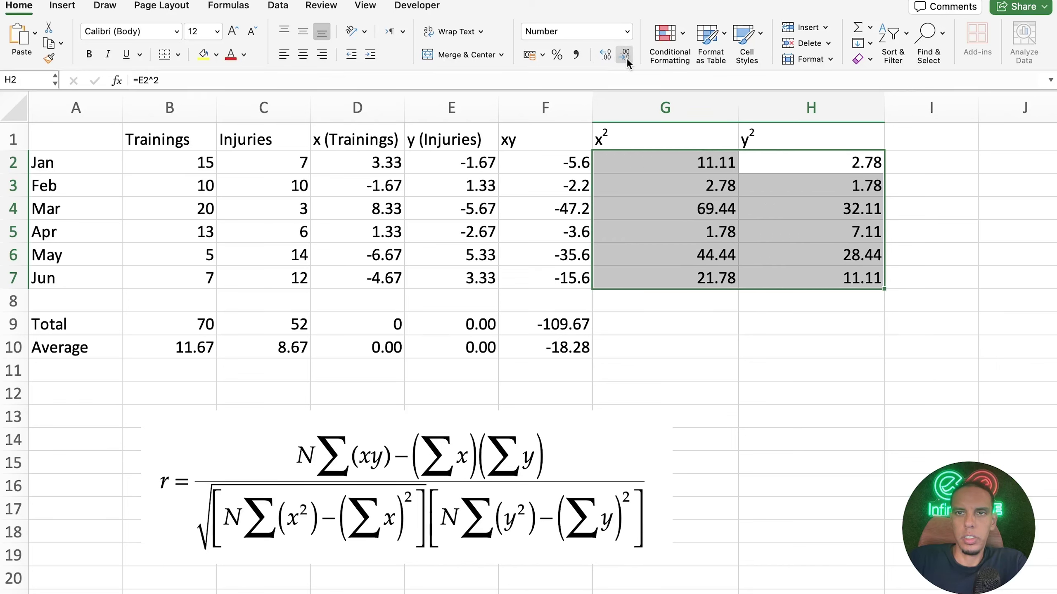
- Narrow columns G and H to an equal, more compact width
click(683, 143)
drag(694, 105, 670, 111)
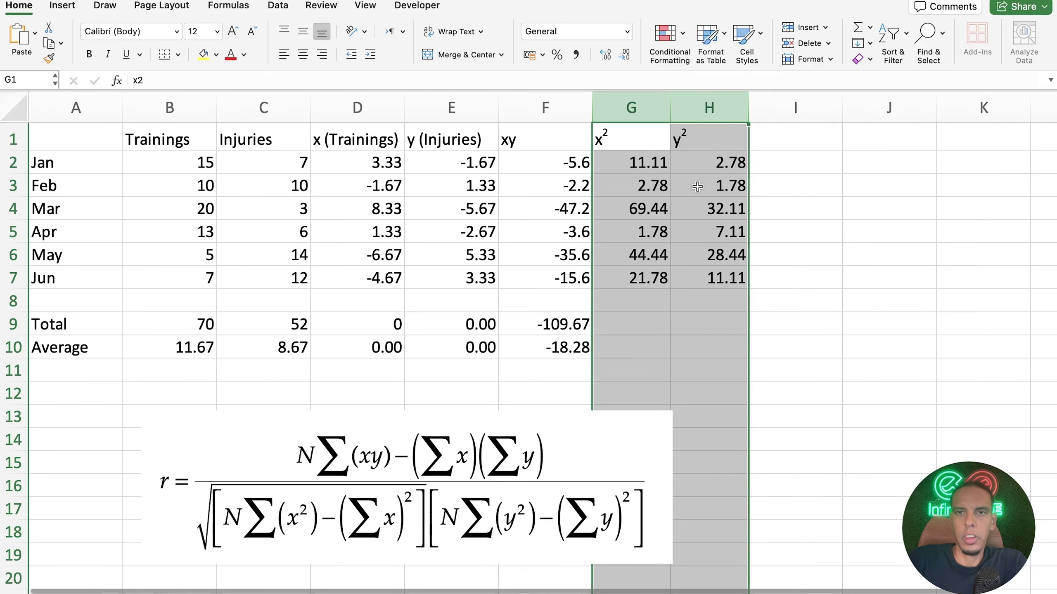
click(728, 170)
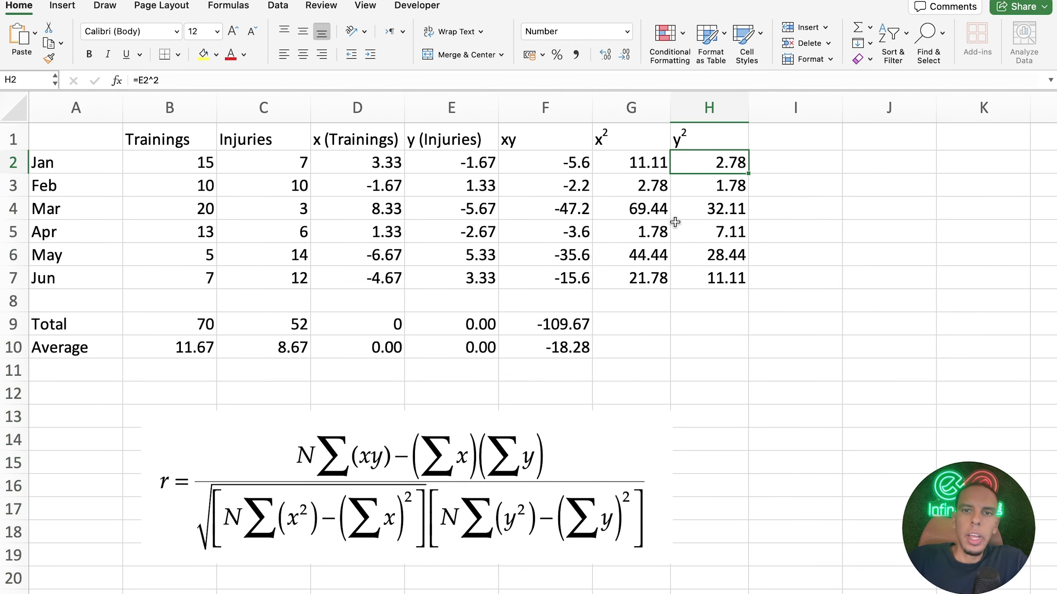
- Fill the Total and Average formulas from column F across to G9:H10
click(639, 331)
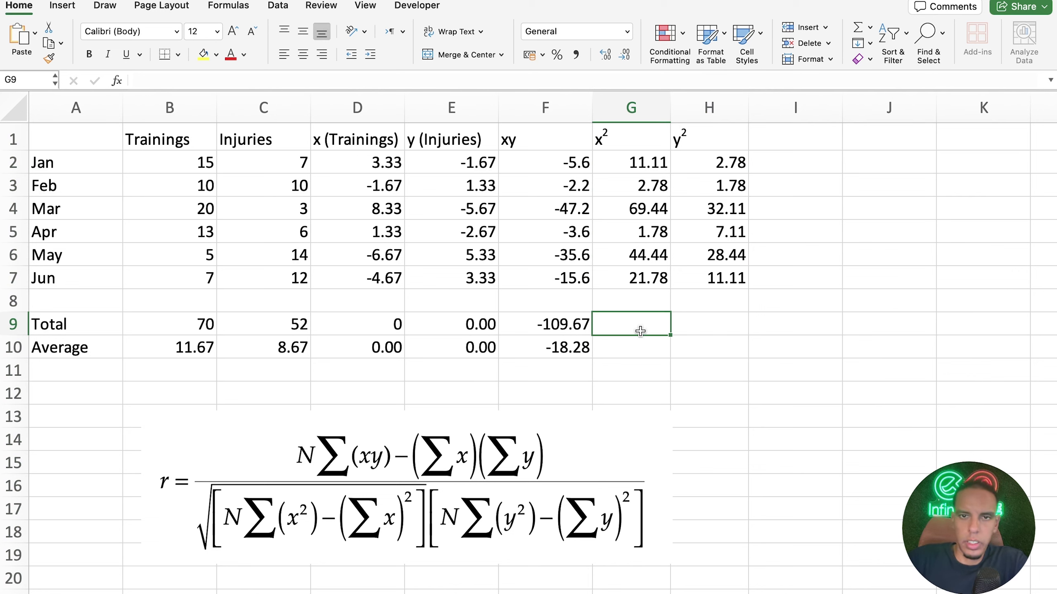
drag(586, 329, 726, 354)
click(662, 334)
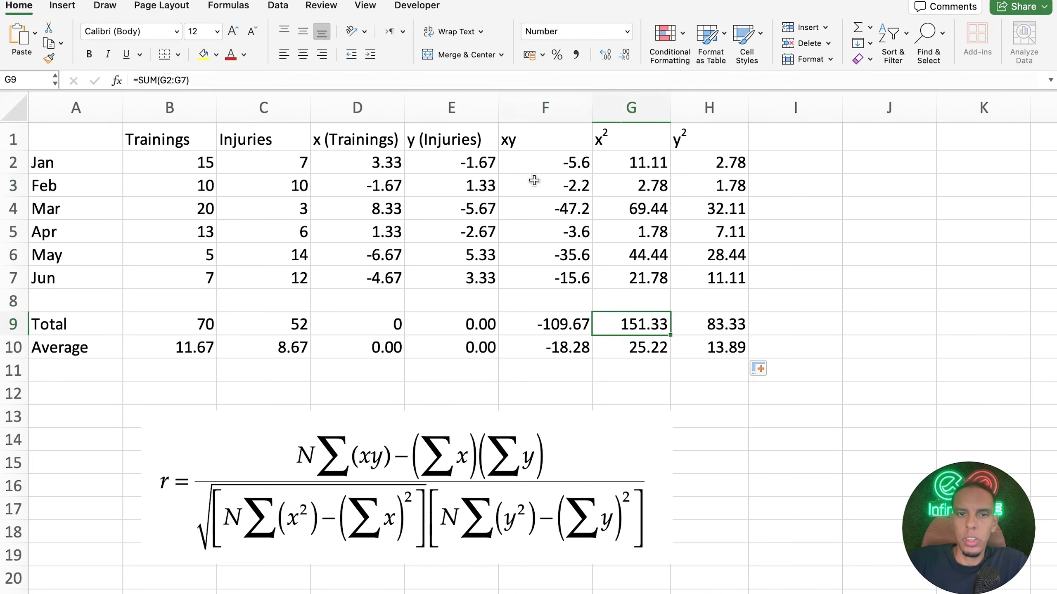
- Compare the xy, x, y and x² columns and their totals with the matching terms of the correlation formula
drag(534, 180, 545, 347)
click(410, 349)
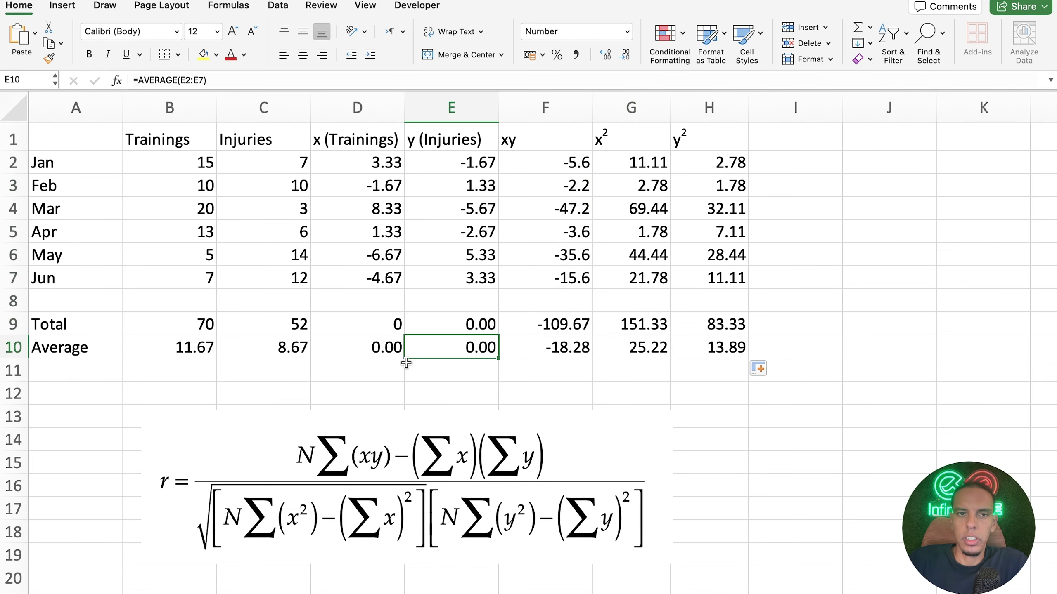
click(373, 327)
mouse_move(373, 326)
mouse_down()
mouse_move(416, 327)
mouse_move(398, 325)
mouse_up()
click(462, 325)
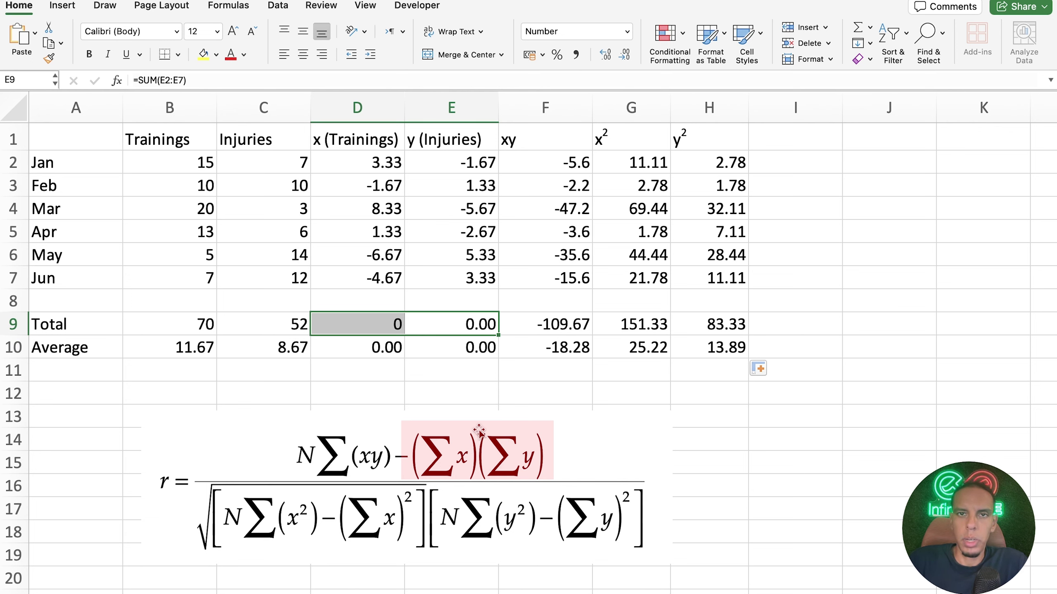
drag(634, 162, 635, 305)
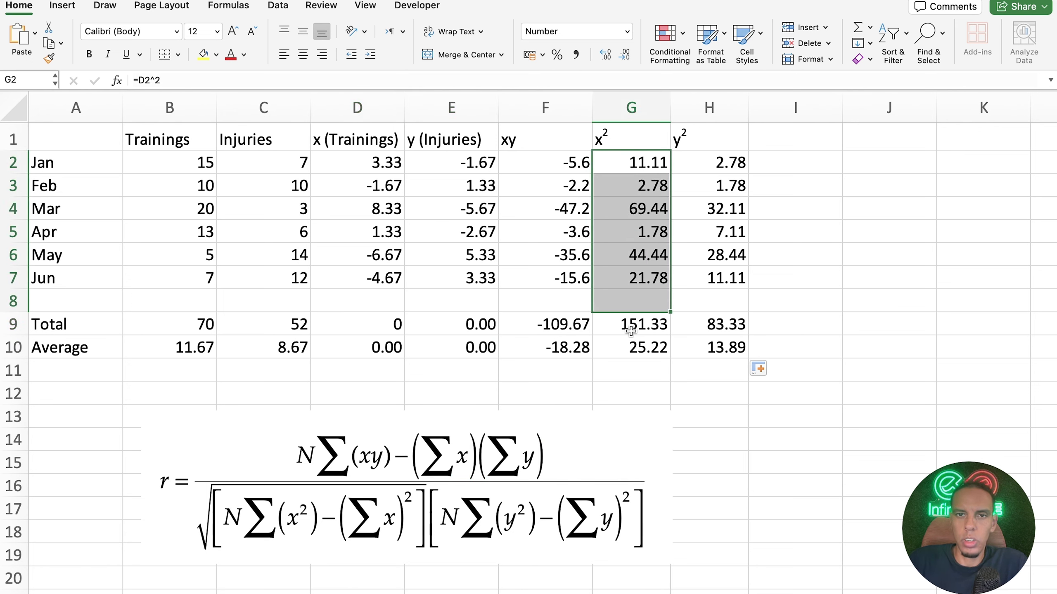
click(605, 326)
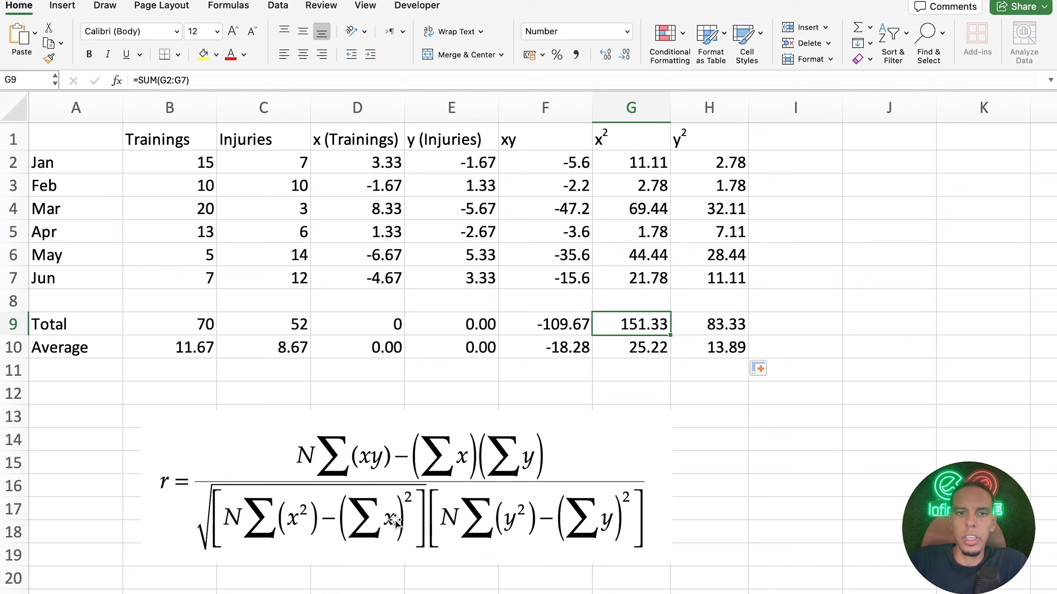
click(358, 348)
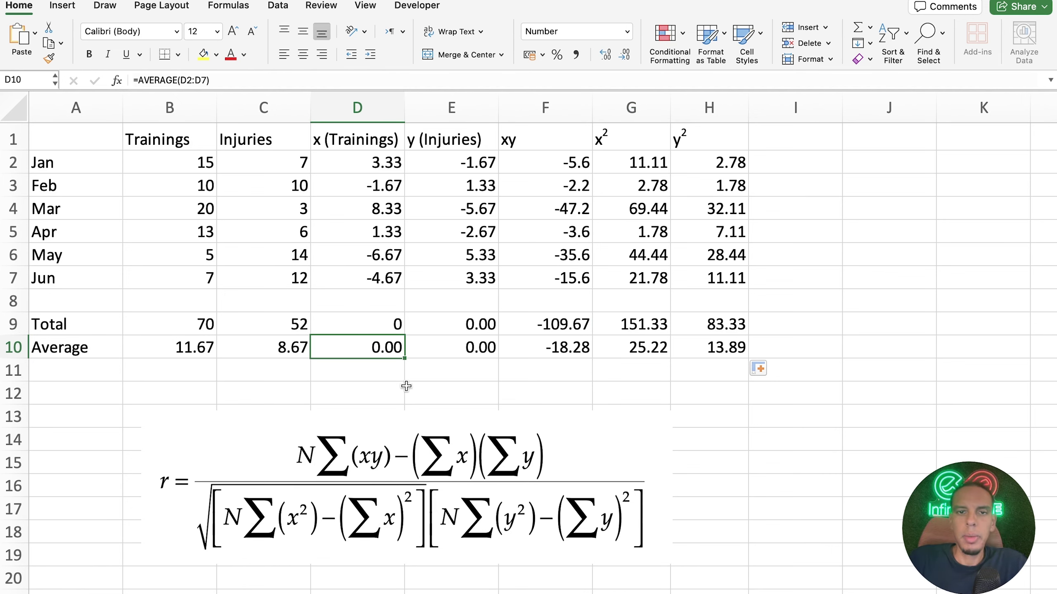
- Move the formula picture clear of columns B and C, and enter the label N with the value 6 in B14:C14
drag(373, 465, 626, 468)
click(165, 440)
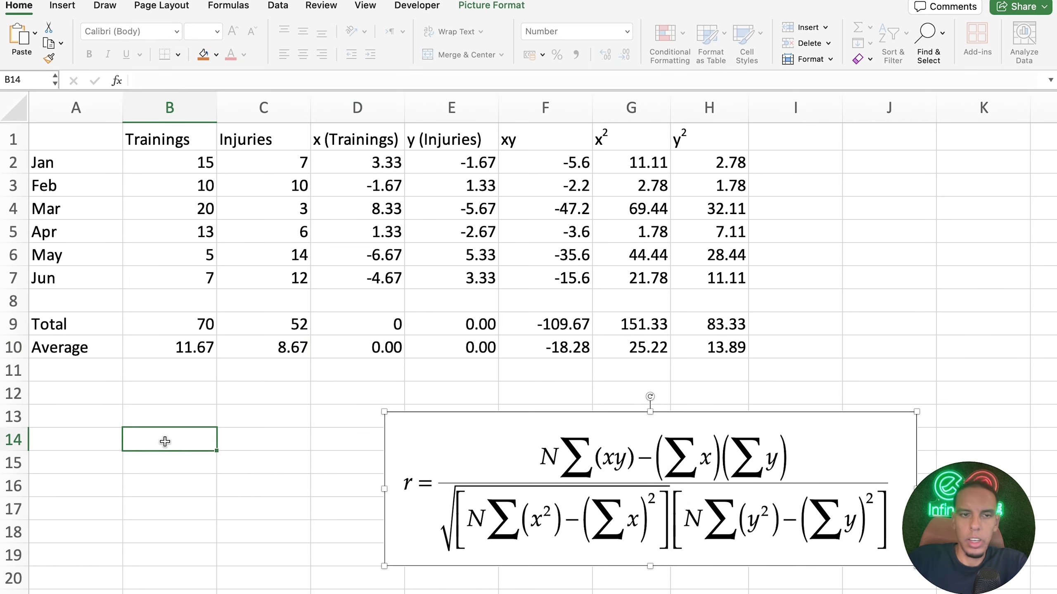
text(N)
key(Tab)
text(6)
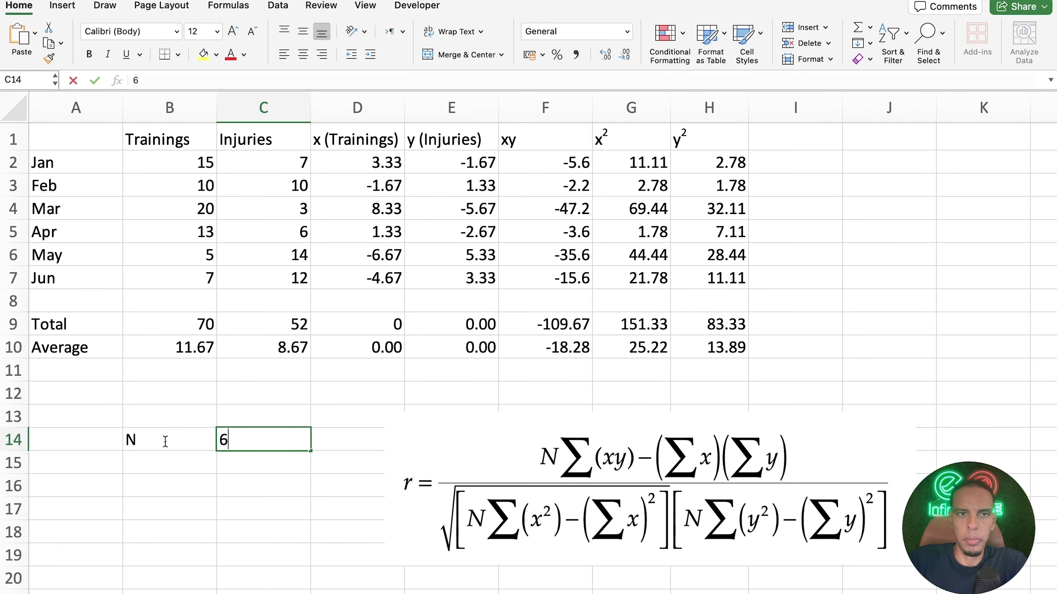
key(Return)
drag(196, 162, 223, 278)
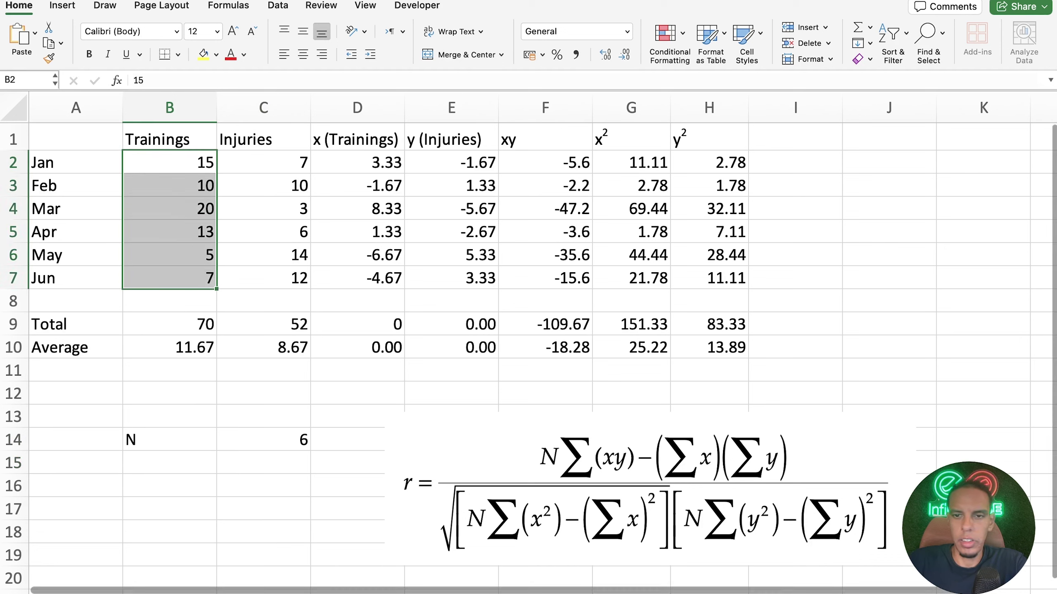
- Calculate the numerator in B15 by multiplying N by the xy total, using =C14*F9
click(187, 462)
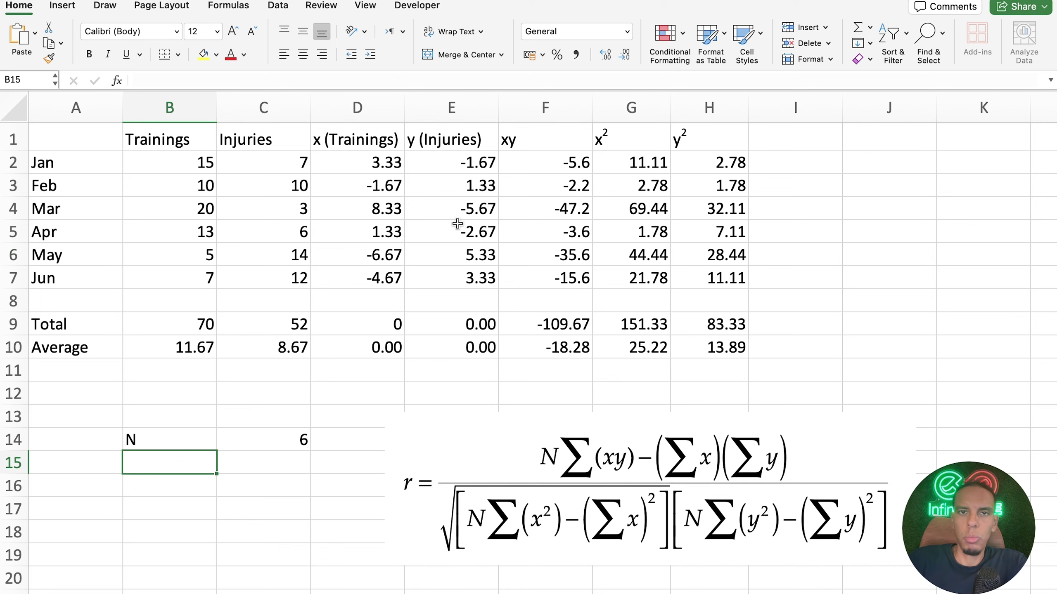
click(562, 348)
click(562, 327)
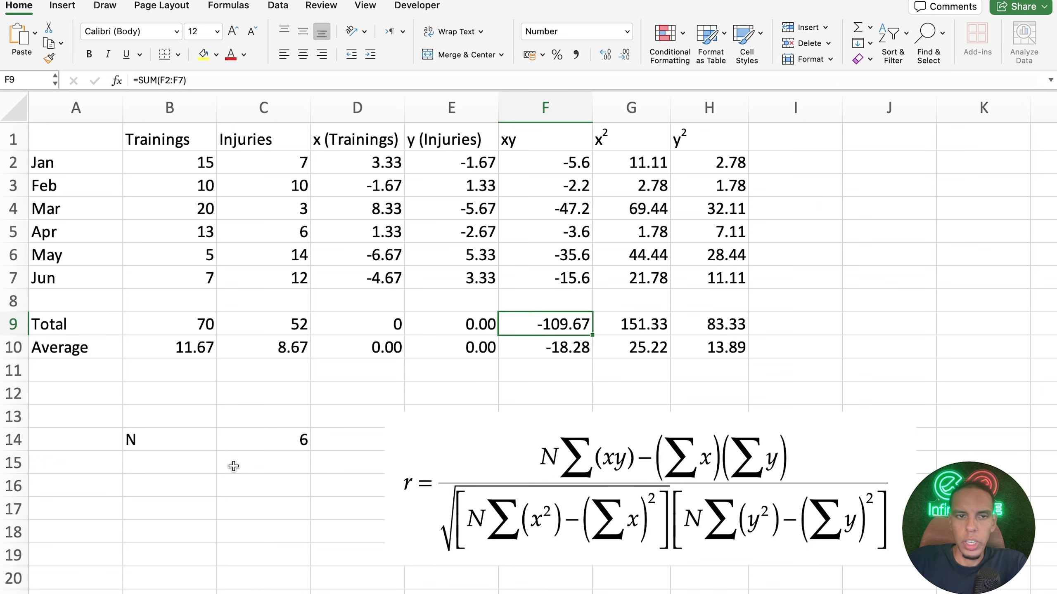
click(207, 464)
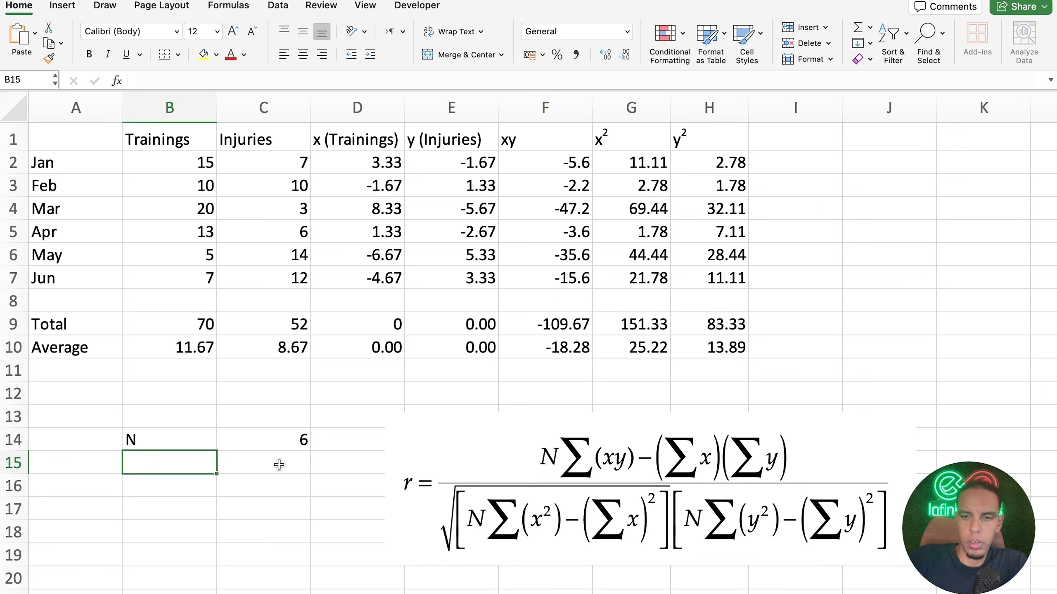
text(=)
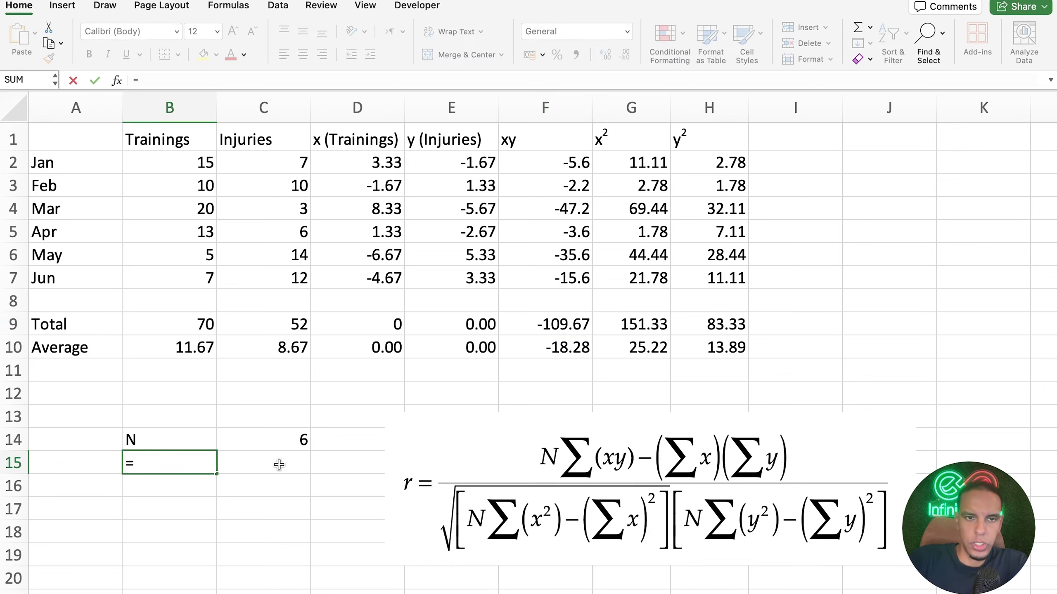
click(296, 438)
text(*)
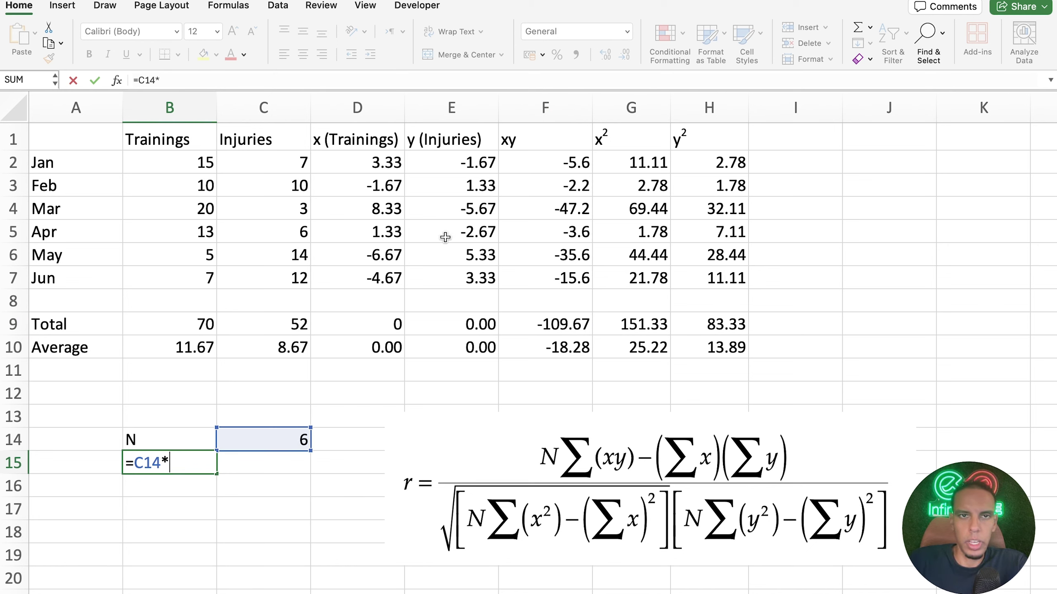
click(555, 323)
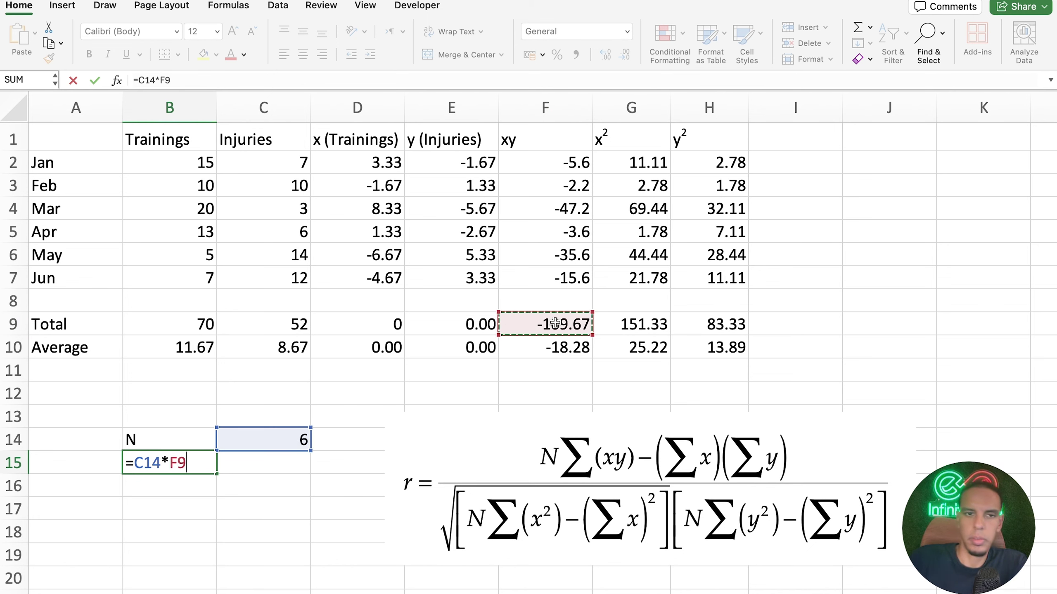
key(Return)
click(178, 461)
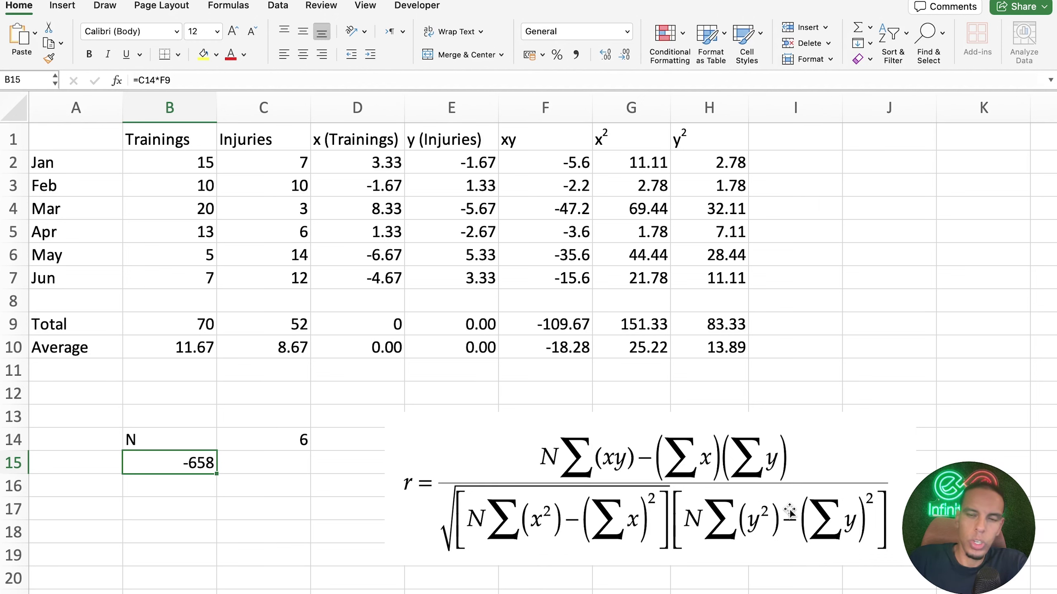
- Move the formula picture up to just below the table, and calculate =6*G9 in B16 and =6*H9 in B17
drag(641, 475, 655, 428)
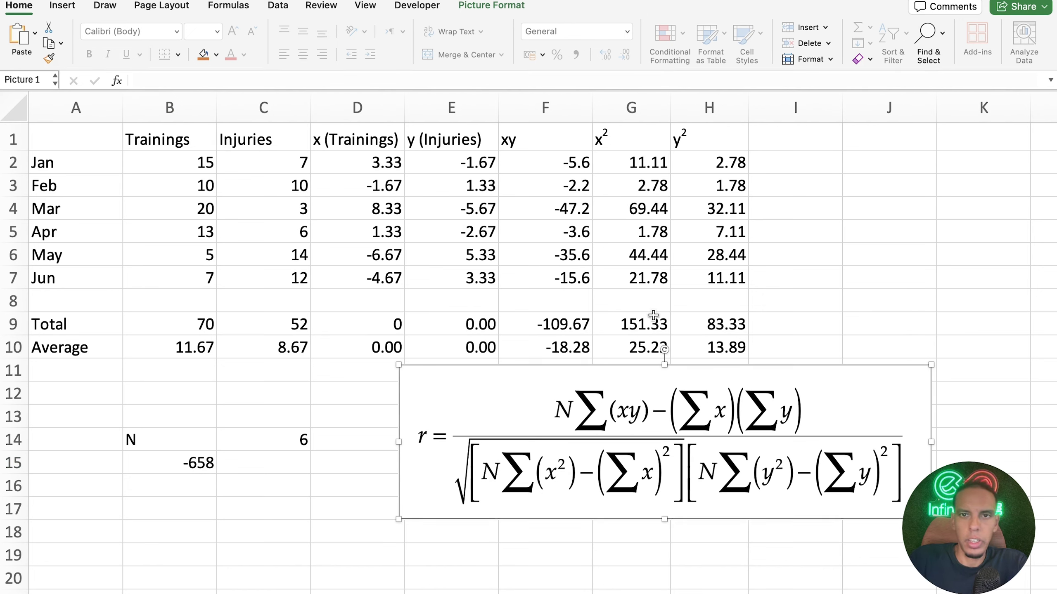
click(634, 333)
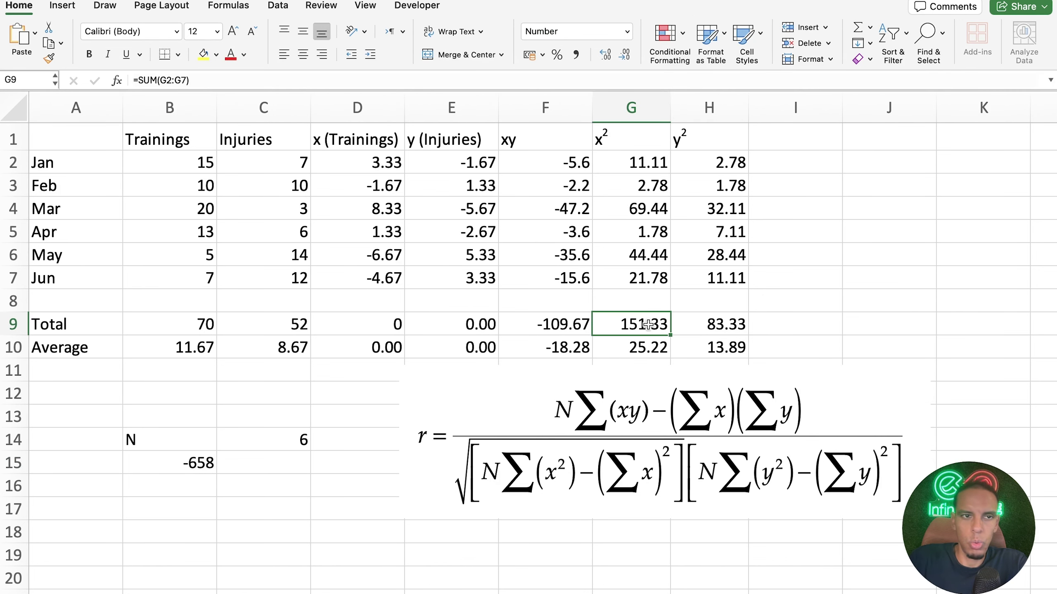
click(194, 484)
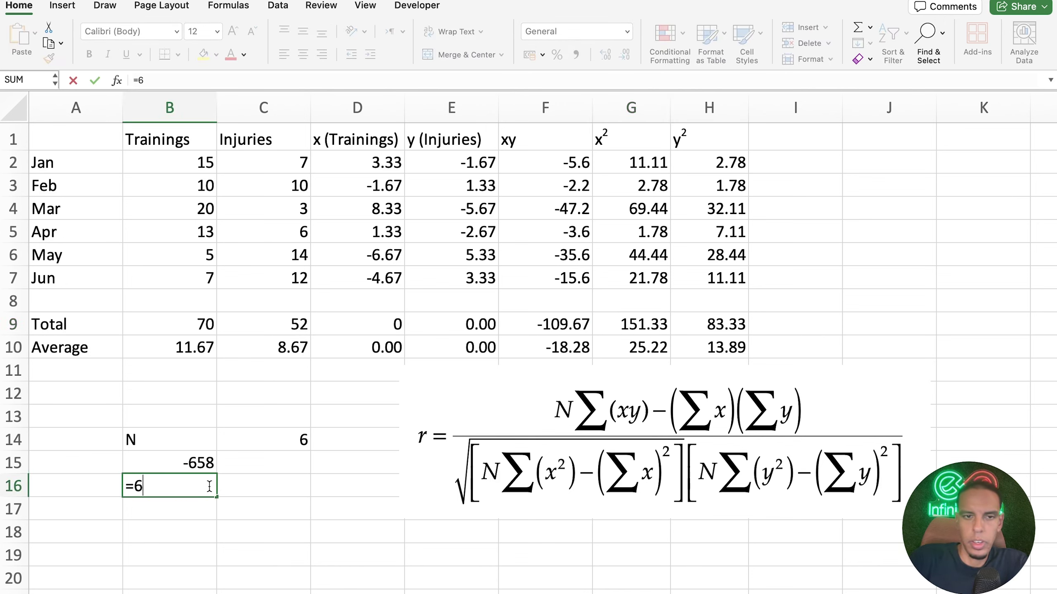
click(629, 324)
key(Return)
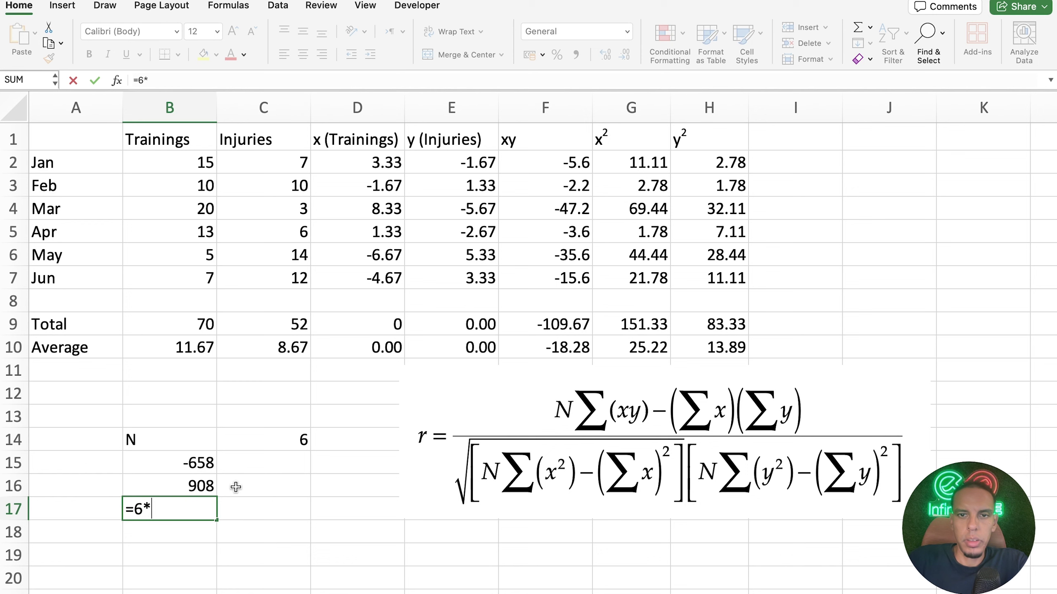
click(713, 329)
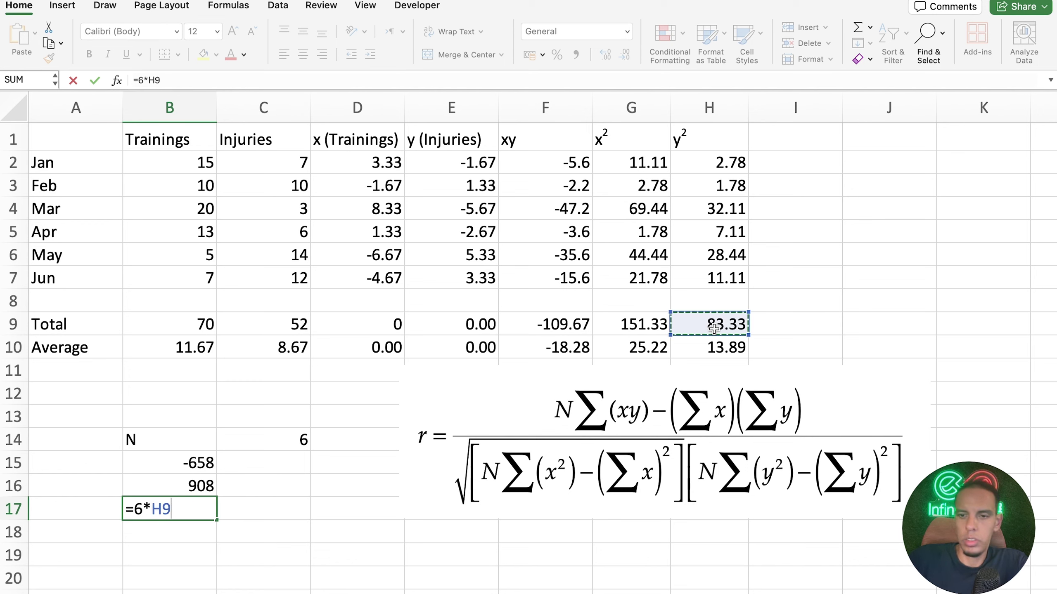
key(Return)
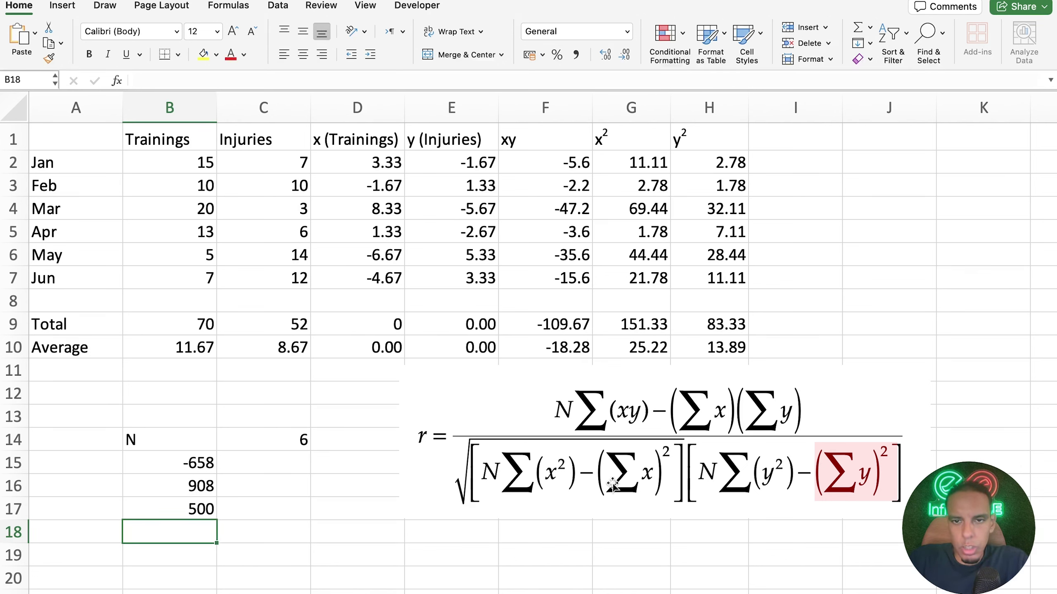
- Multiply the two denominator terms in B18 with the formula =B16*B17
drag(188, 486, 185, 503)
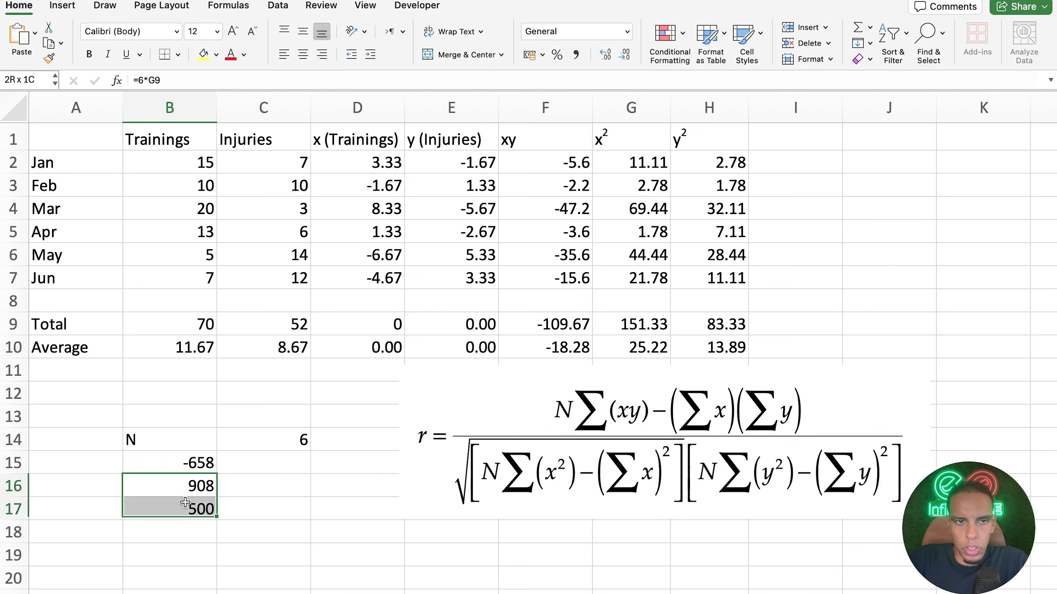
click(185, 530)
text(=)
key(Up)
key(Up)
text(*)
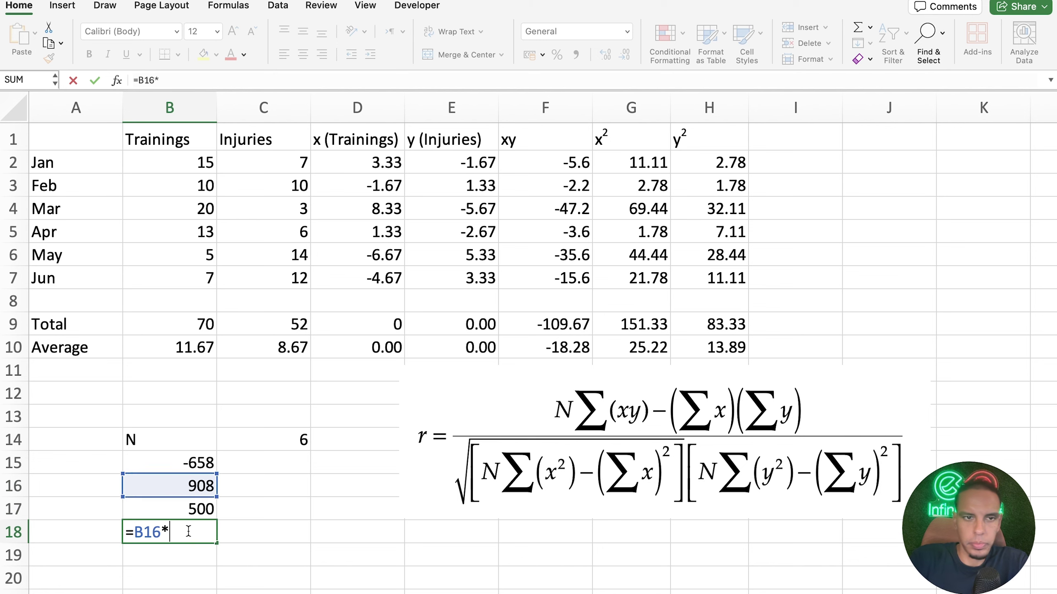
key(Up)
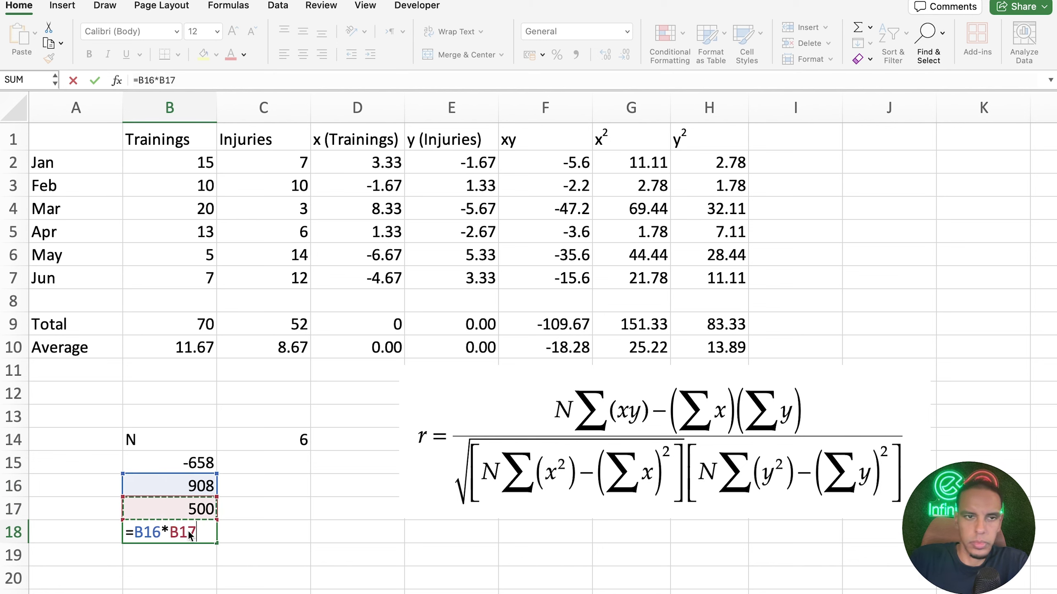
key(Return)
- Calculate the denominator in B19 as the square root of the product above, using =SQRT(B18)
text(=)
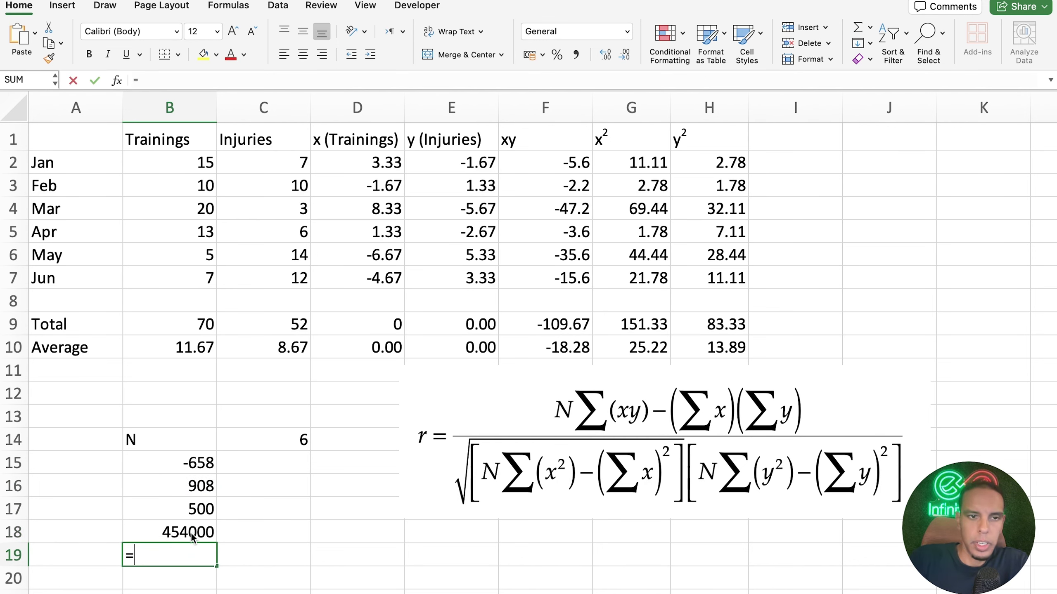
text(sqy)
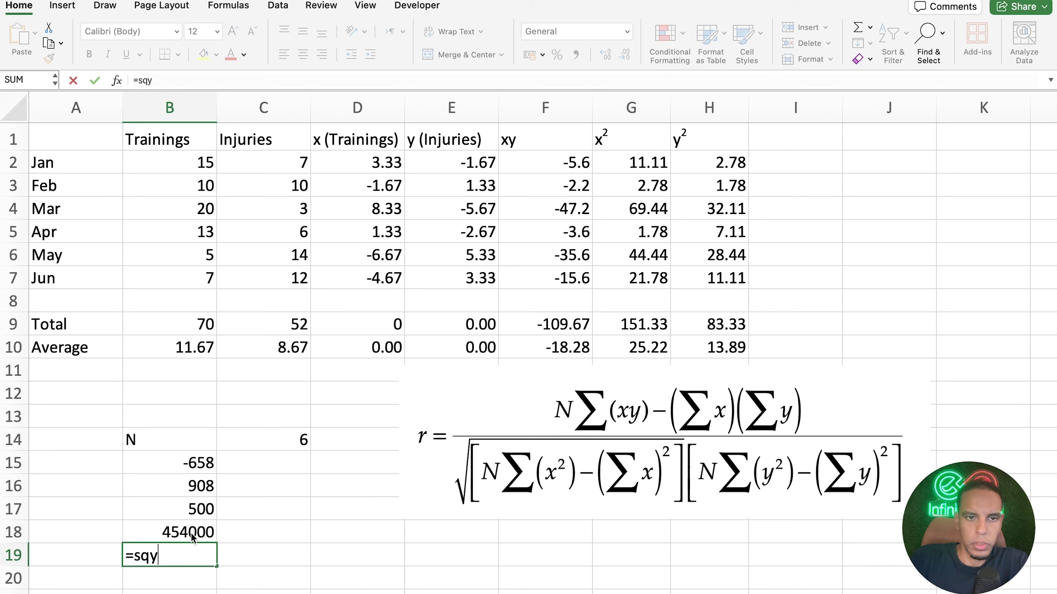
key(BackSpace)
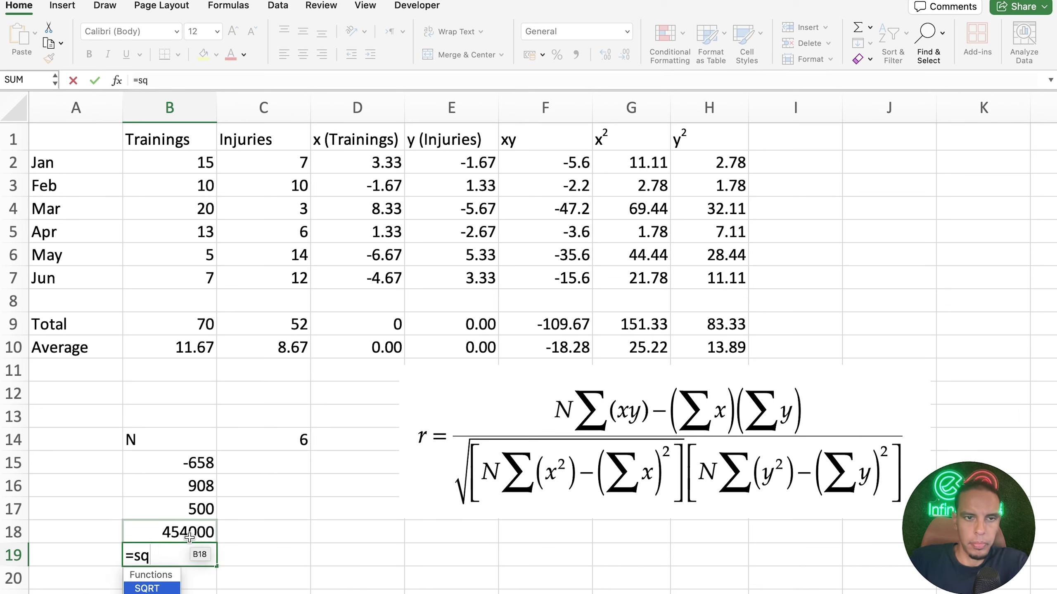
key(Tab)
click(173, 534)
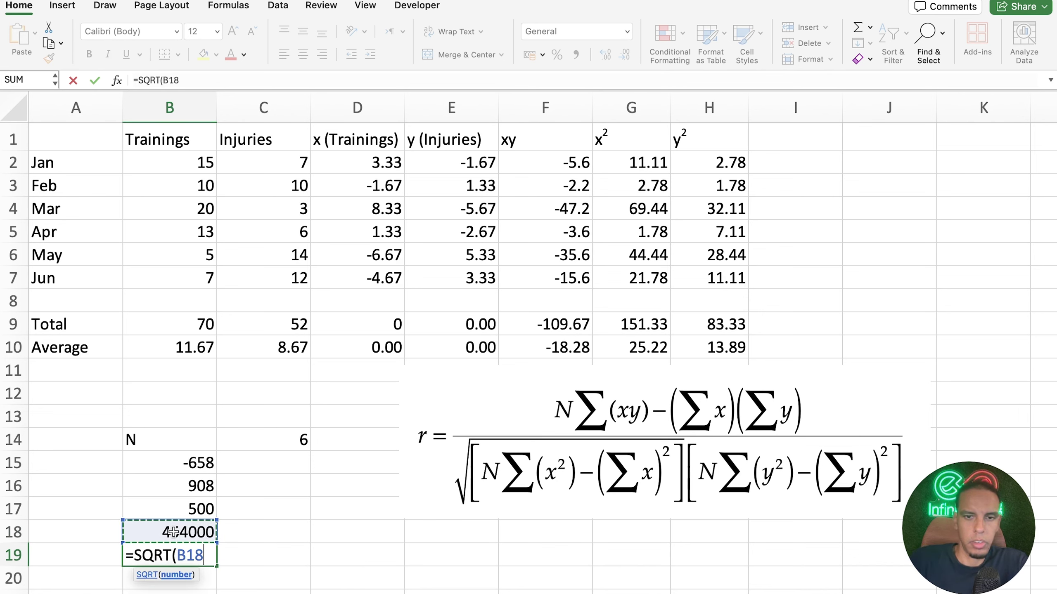
text())
key(Up)
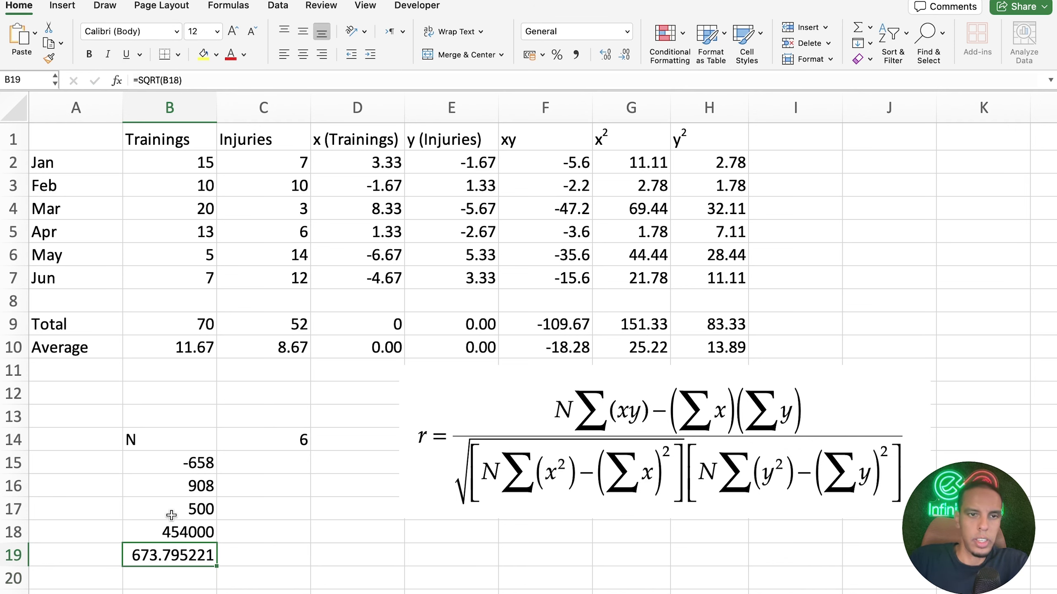
- Label the numerator row "البسط" in A15 and the denominator row "المقام" in A19
click(88, 460)
text(البسط)
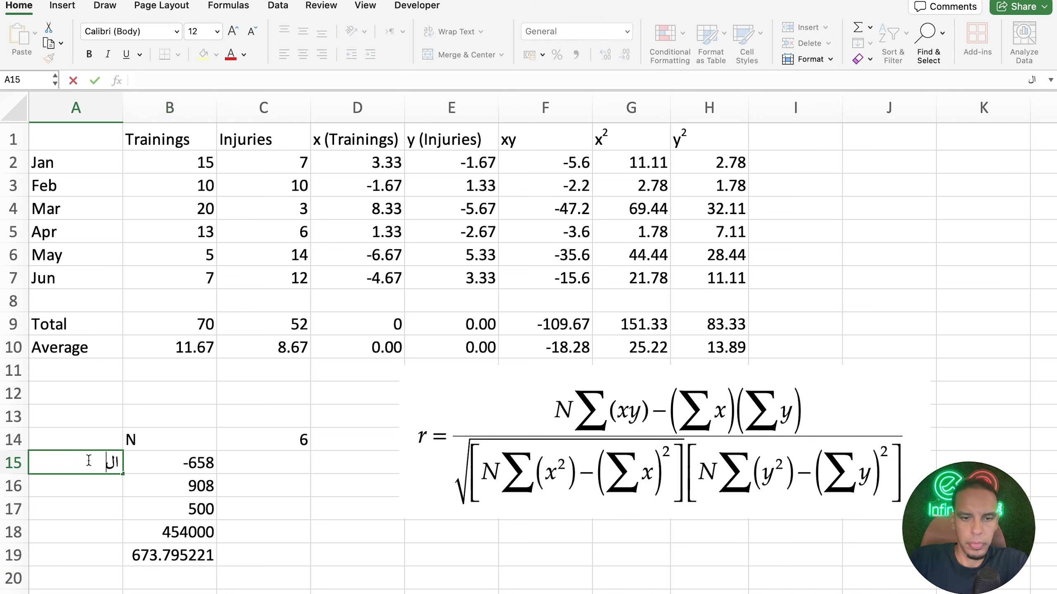
key(Down)
key(Down)
key(Down)
key(Down)
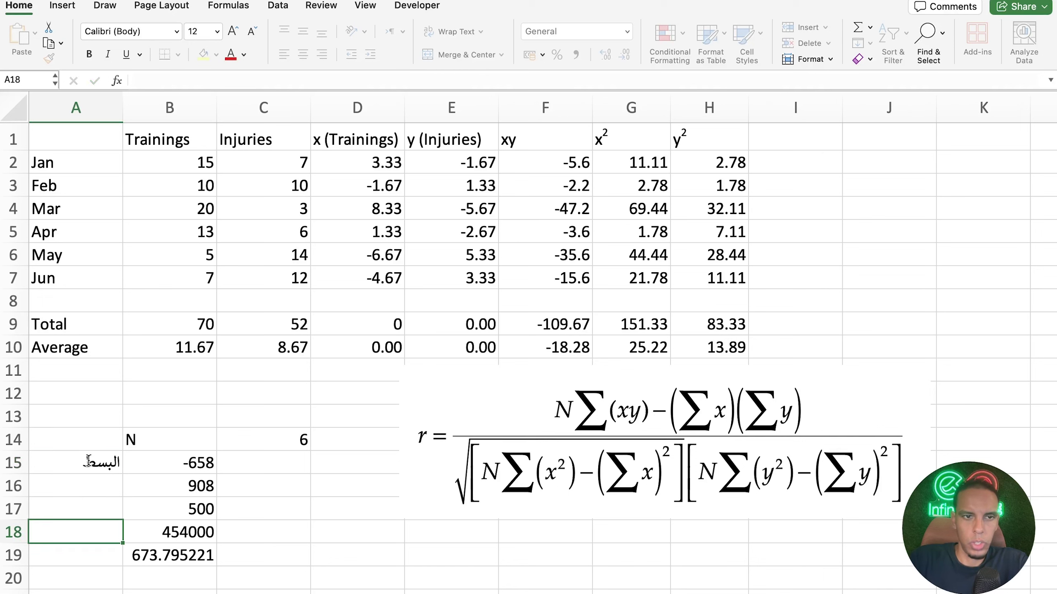
text(المقام)
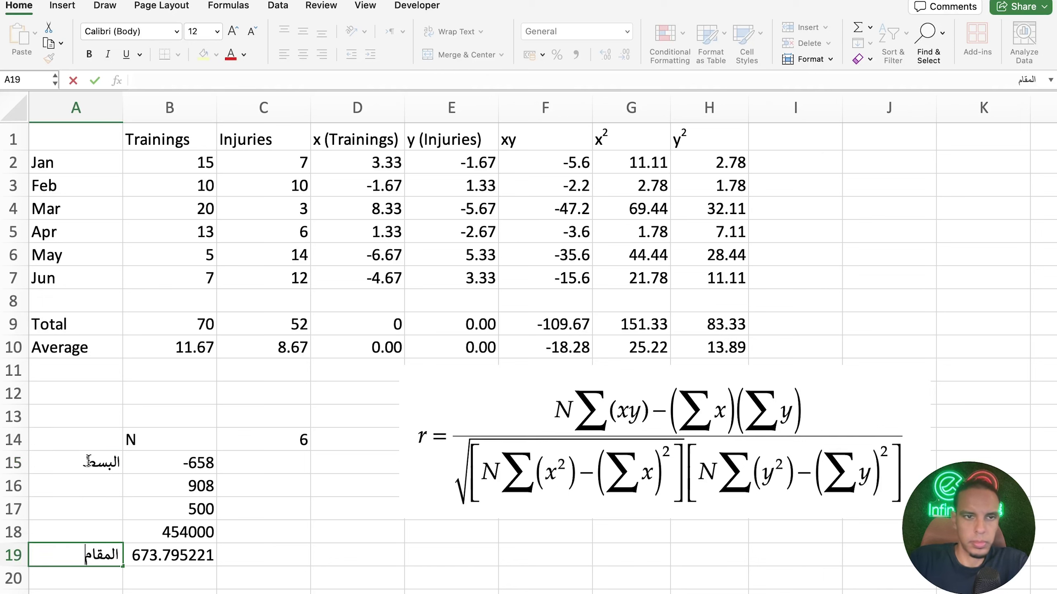
key(Return)
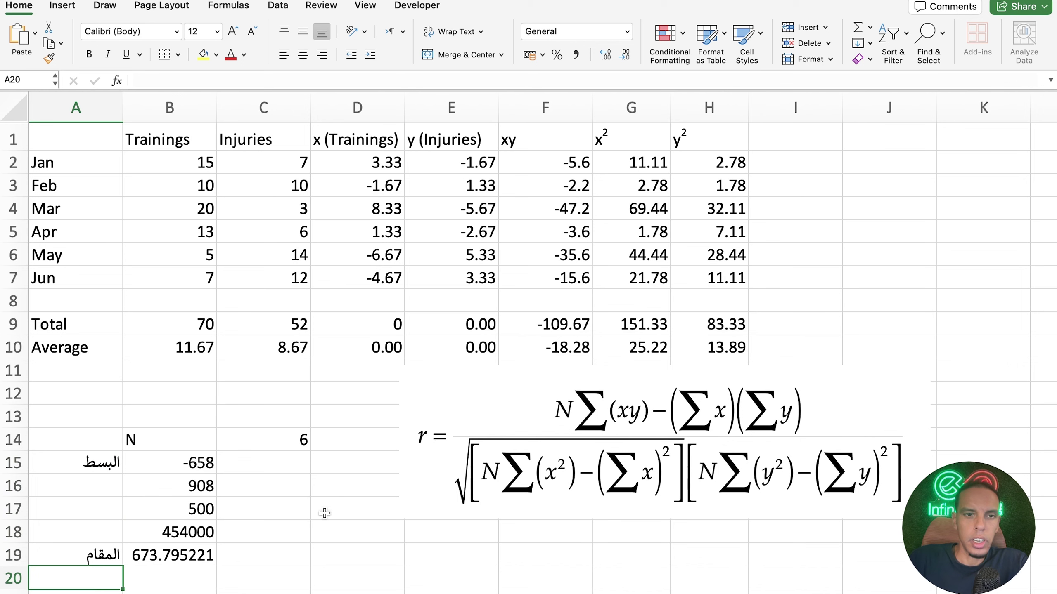
- Enter the label "r=" in D19 and calculate the correlation coefficient in E19 with =B15/B19
click(286, 552)
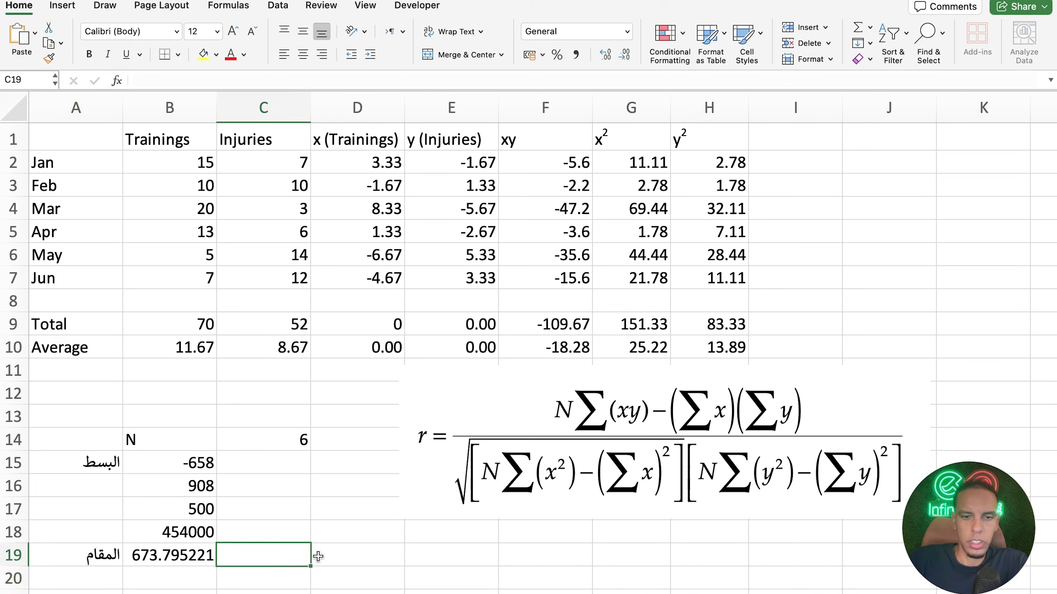
double_click(346, 556)
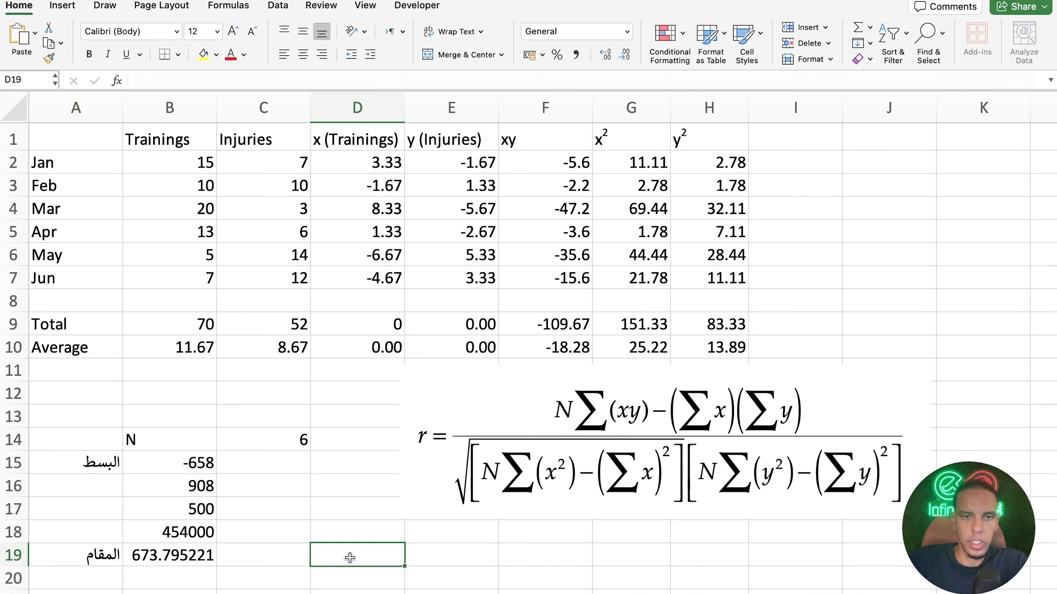
text(r=)
key(Return)
click(421, 556)
text(=)
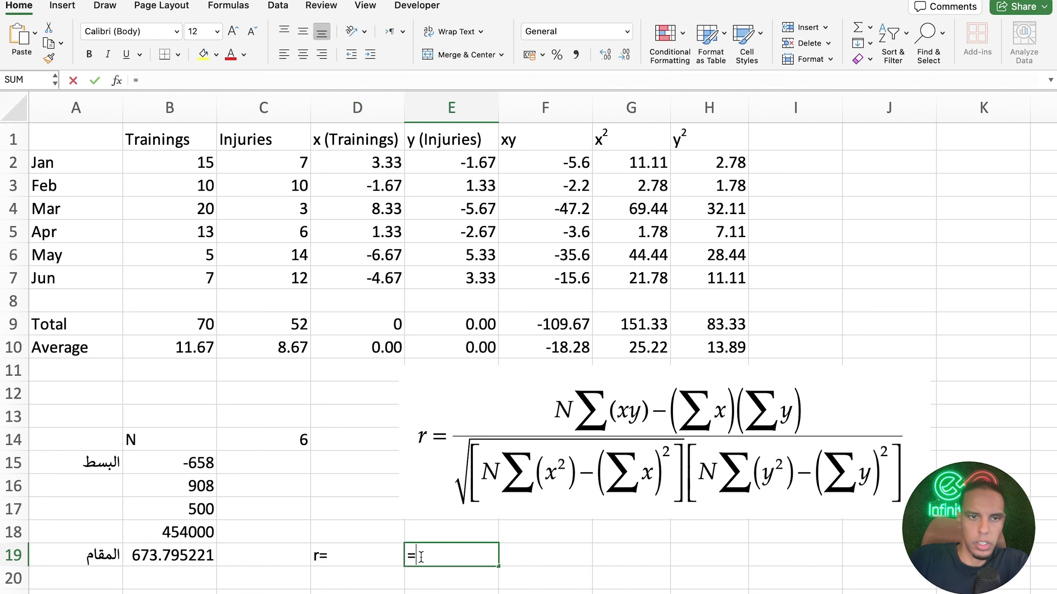
click(192, 465)
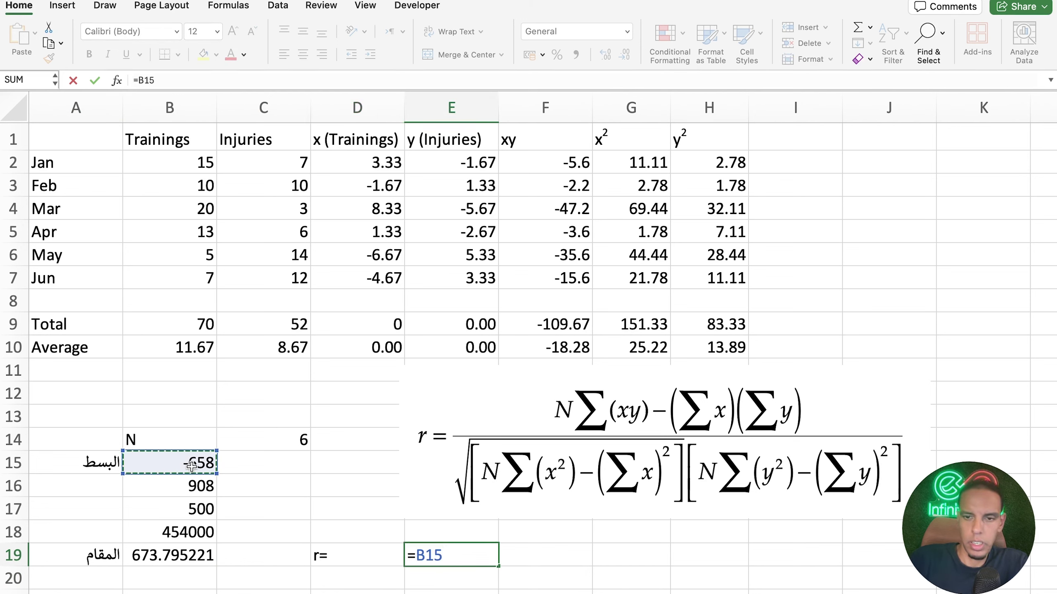
text(/)
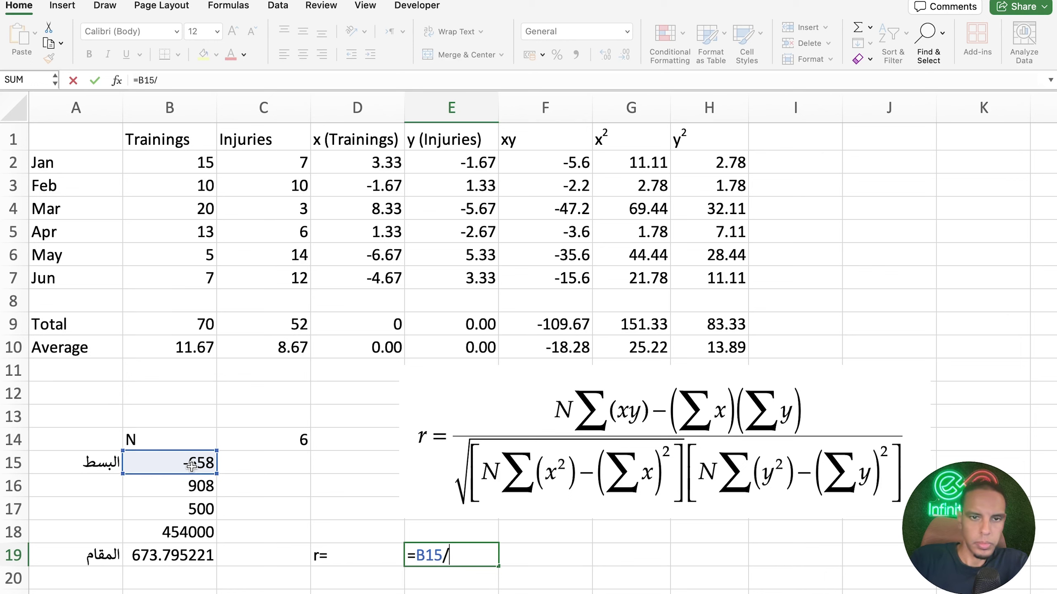
click(170, 553)
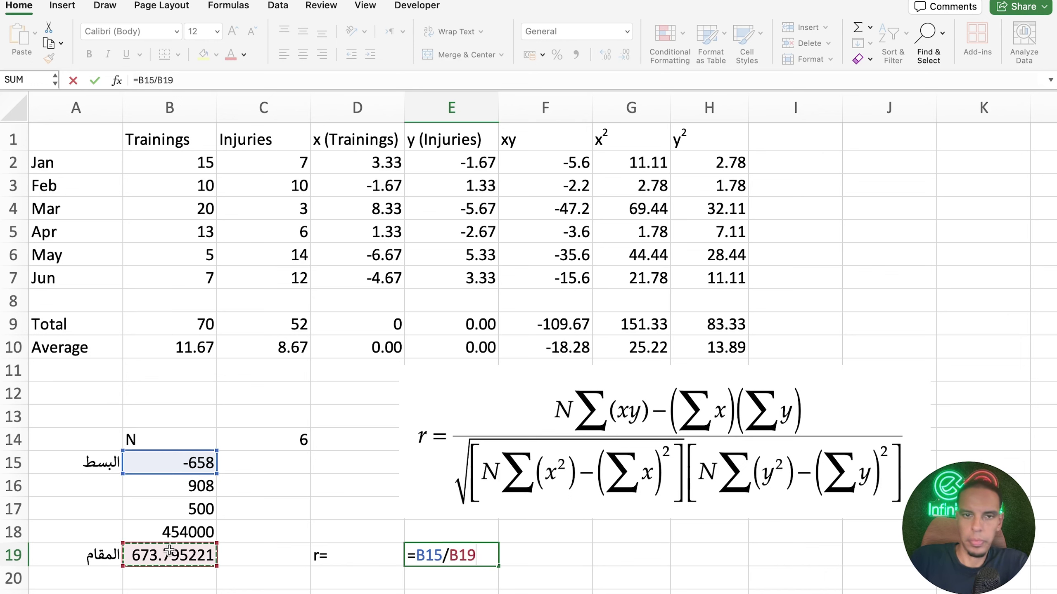
key(Return)
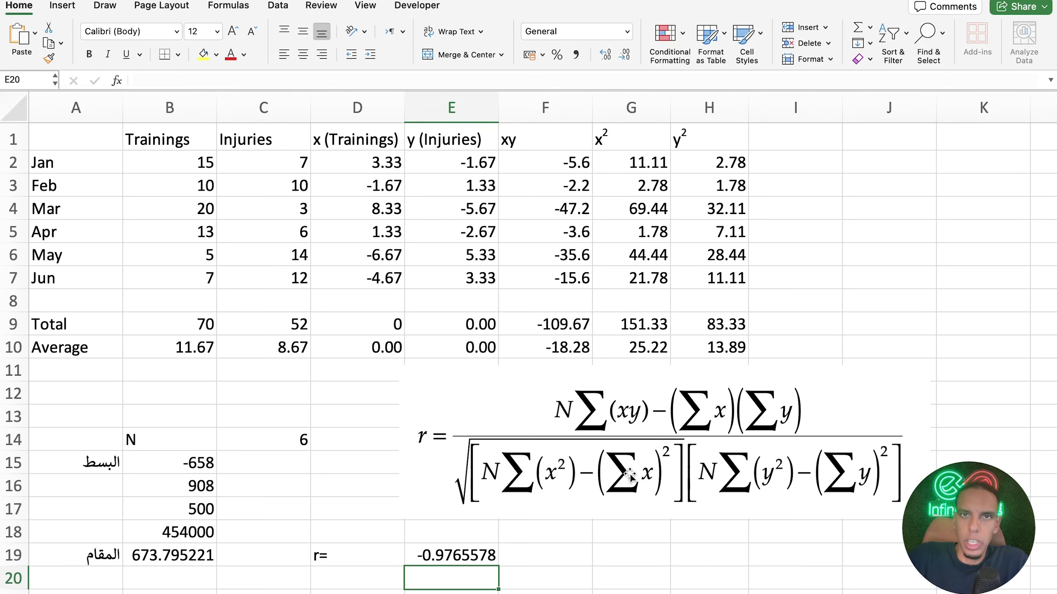
- Calculate the correlation of trainings and injuries in G19 with =CORREL(B2:B7,C2:C7) and compare it with the manual result in E19
click(603, 558)
text(=cor)
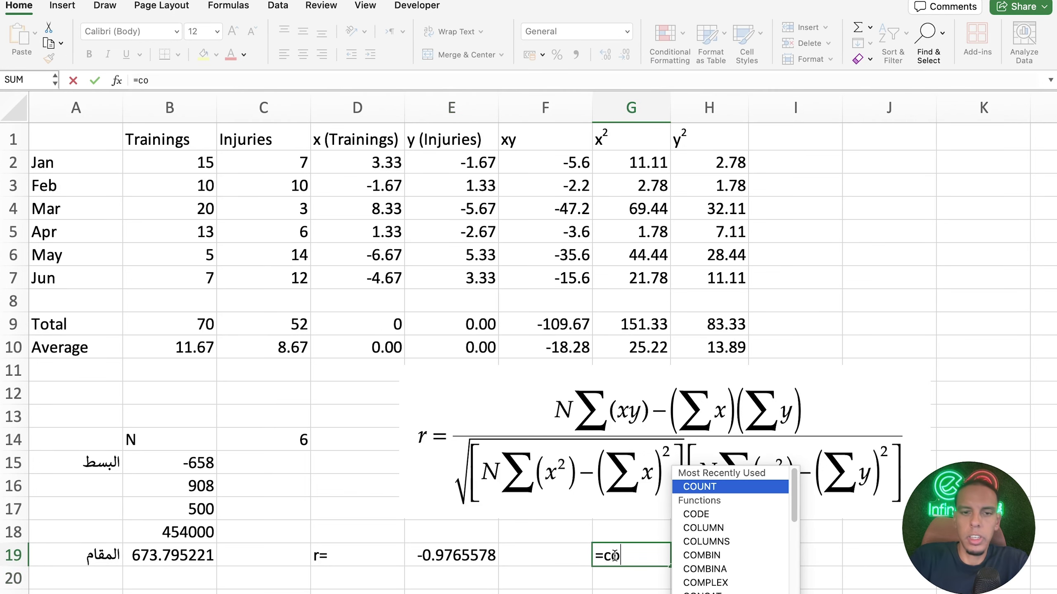
double_click(620, 589)
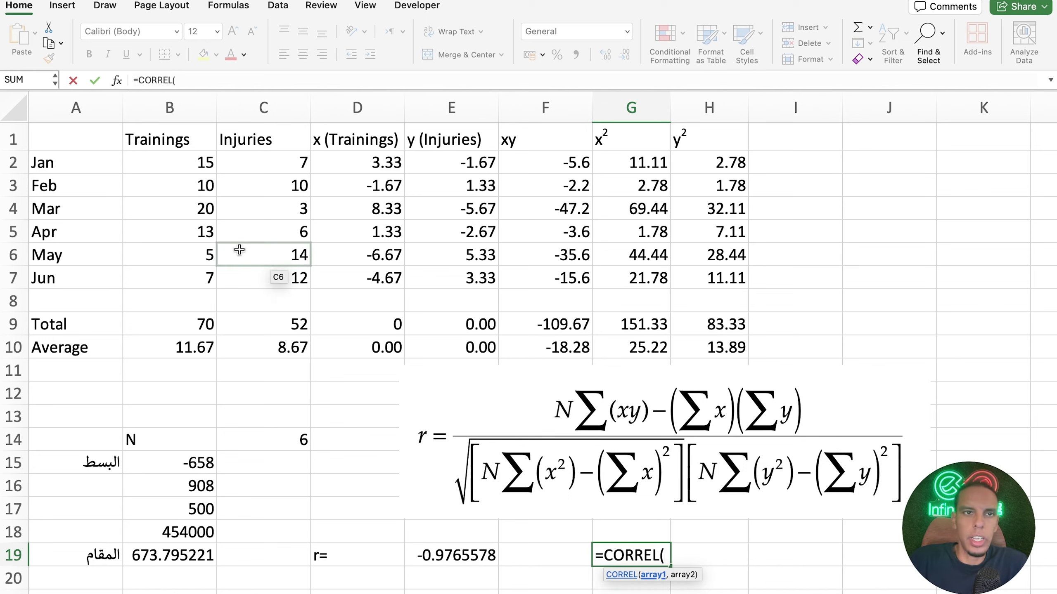
drag(195, 164, 197, 274)
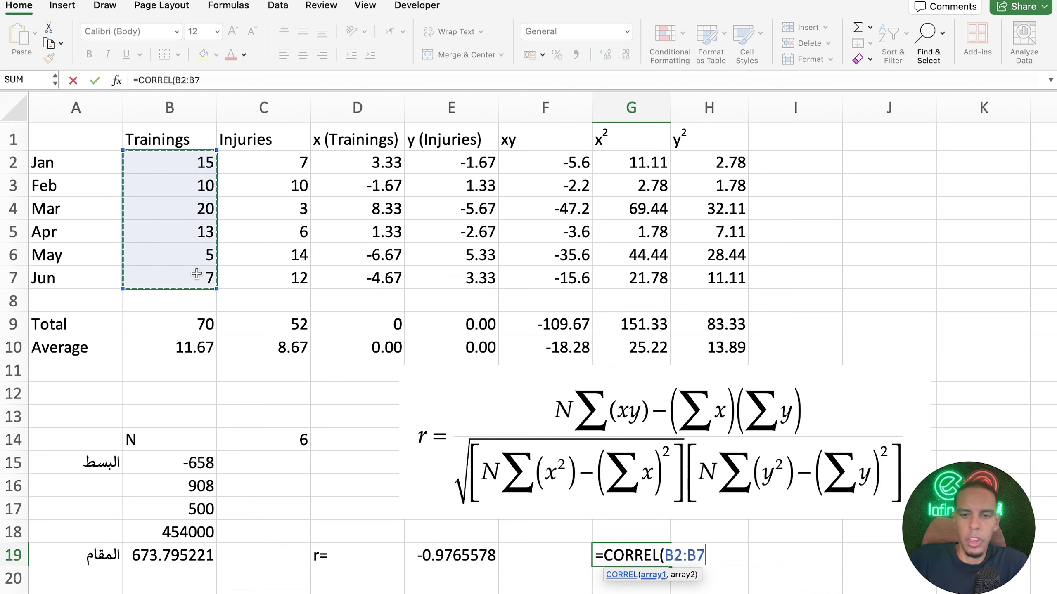
text(,)
drag(265, 163, 261, 273)
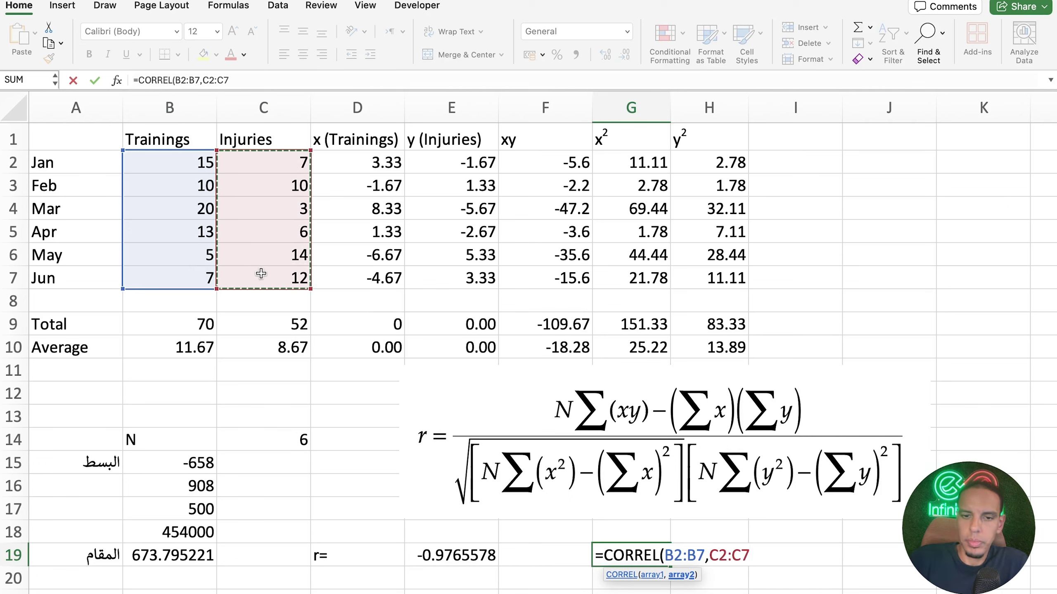
text())
key(Return)
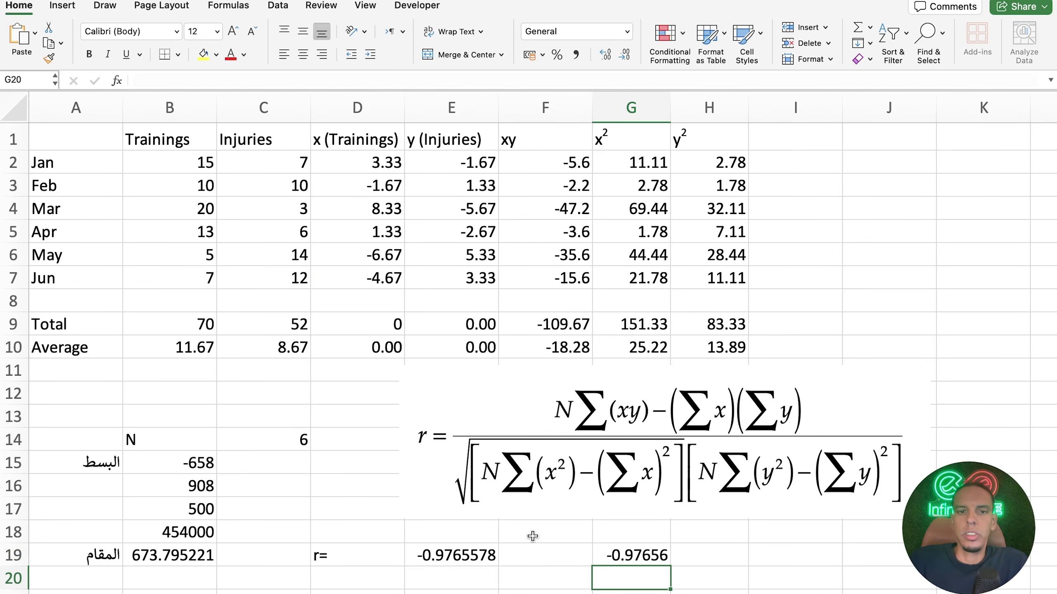
click(479, 557)
click(620, 556)
click(494, 557)
click(657, 556)
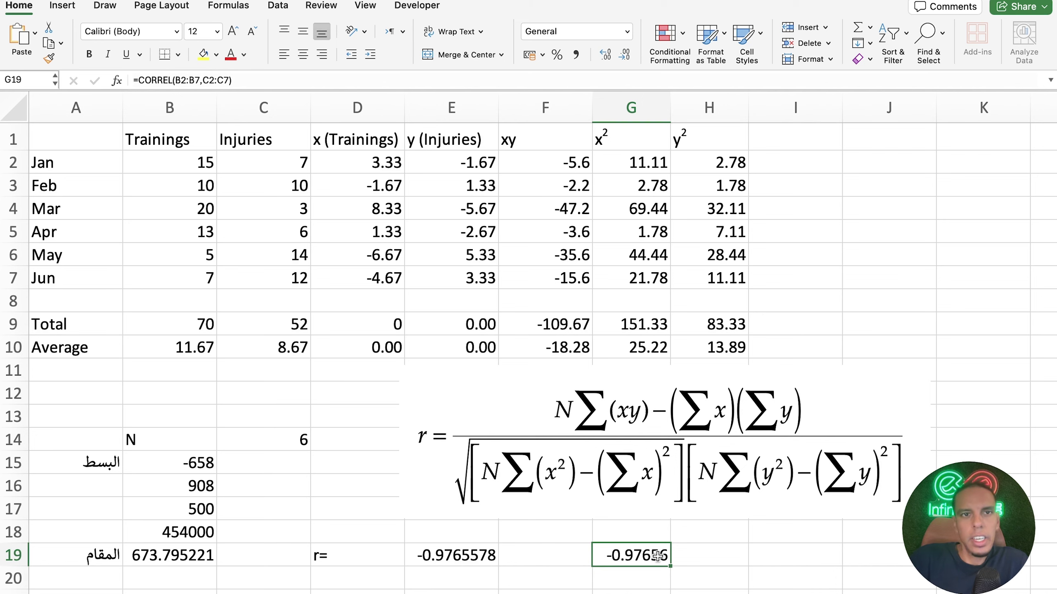
- Insert a markers-only scatter chart of the Trainings and Injuries data in B1:C7
drag(191, 163, 274, 279)
drag(266, 139, 142, 276)
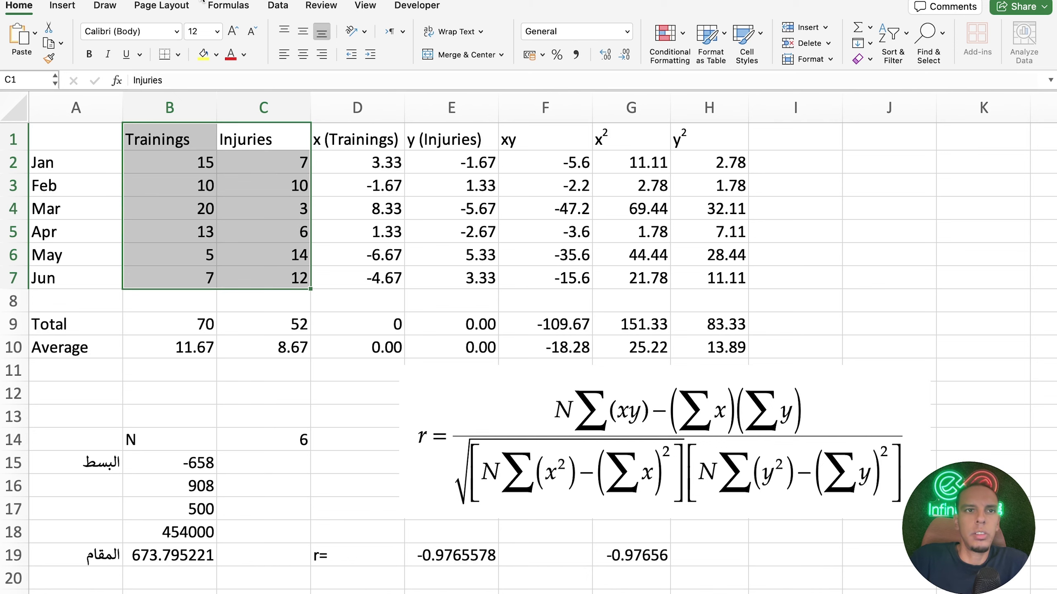
click(74, 6)
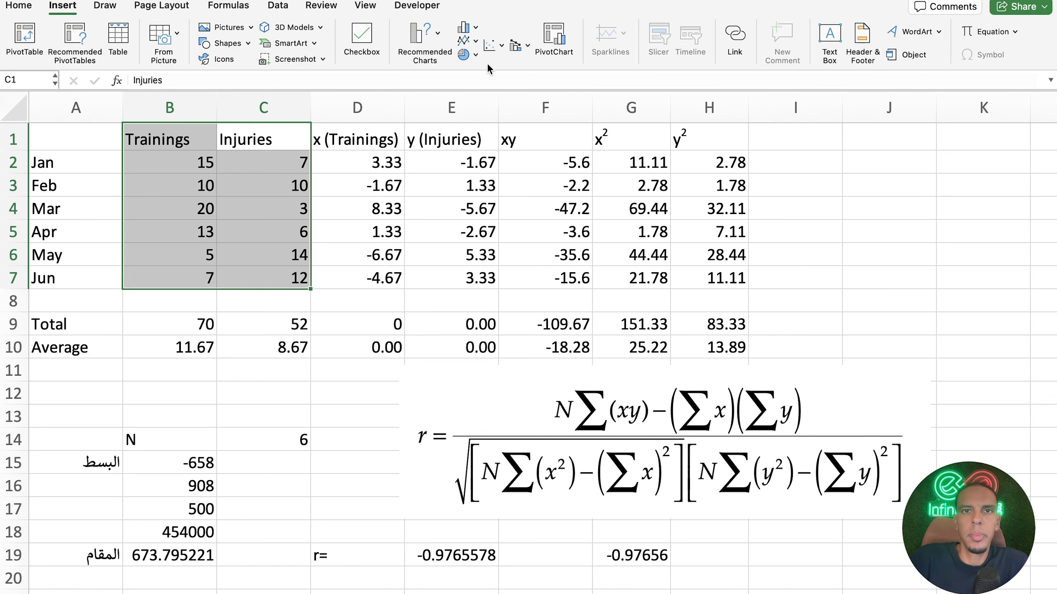
click(493, 47)
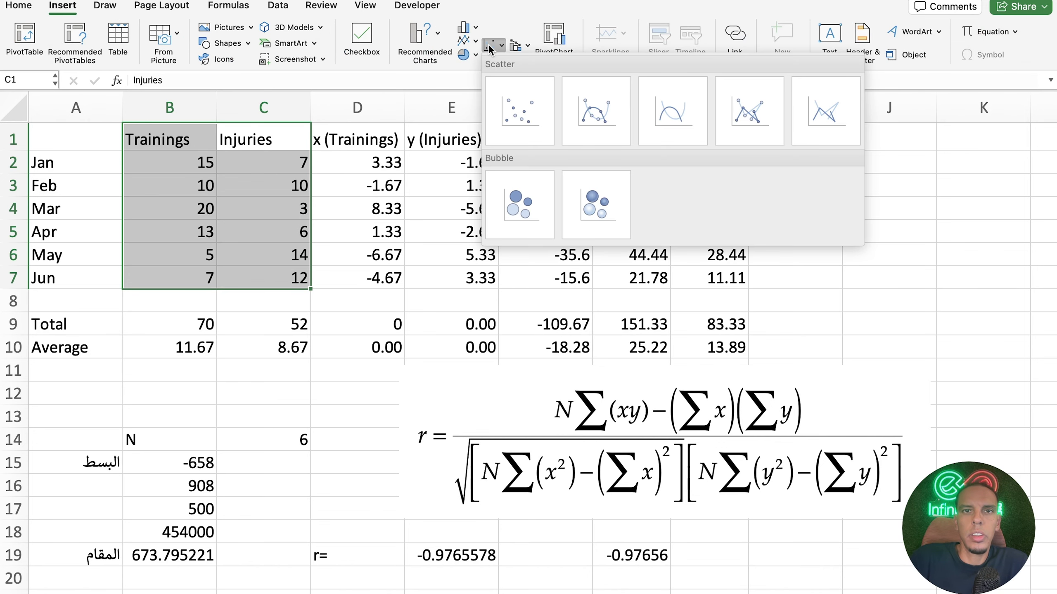
click(523, 121)
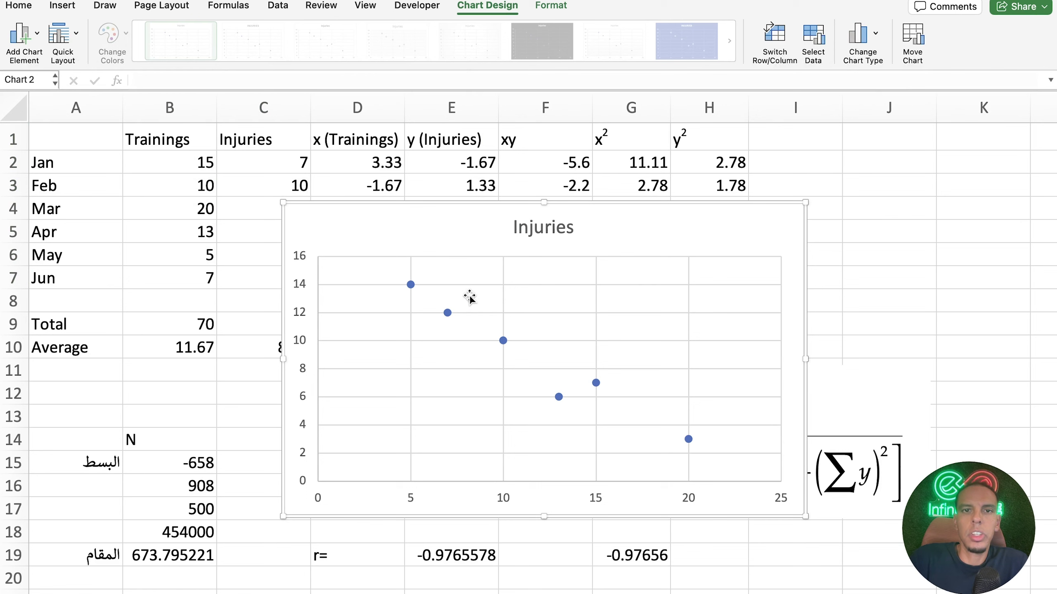
mouse_move(410, 285)
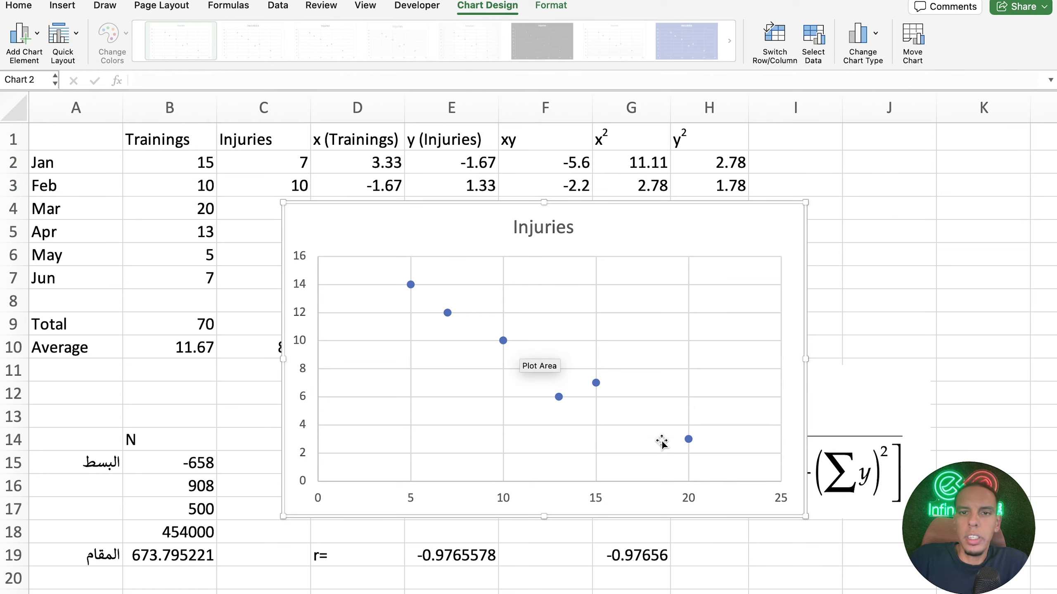
- Add a linear trendline to the Injuries scatter chart
click(708, 467)
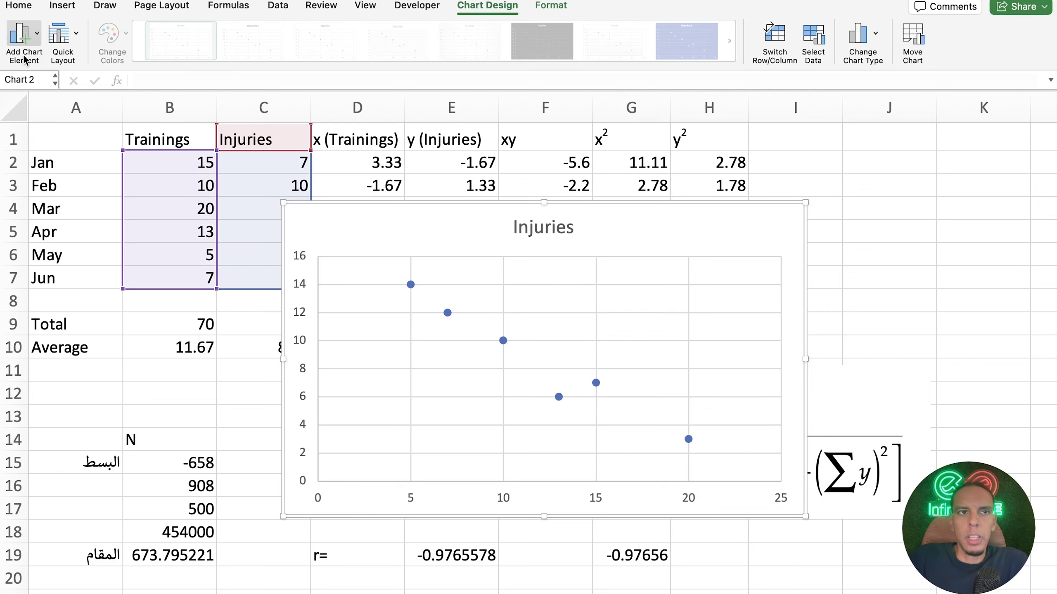
click(38, 42)
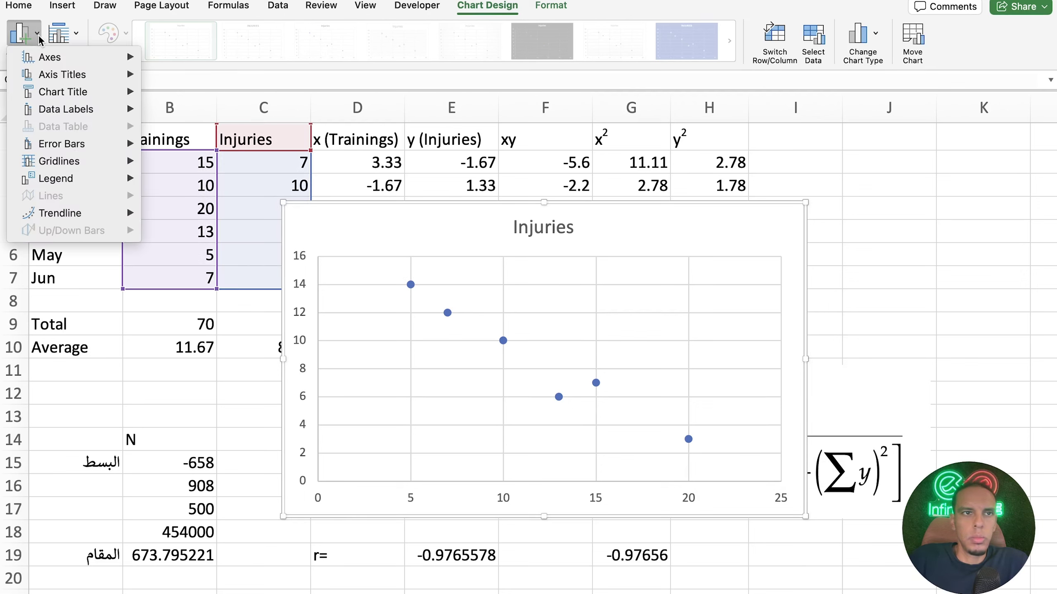
mouse_move(73, 213)
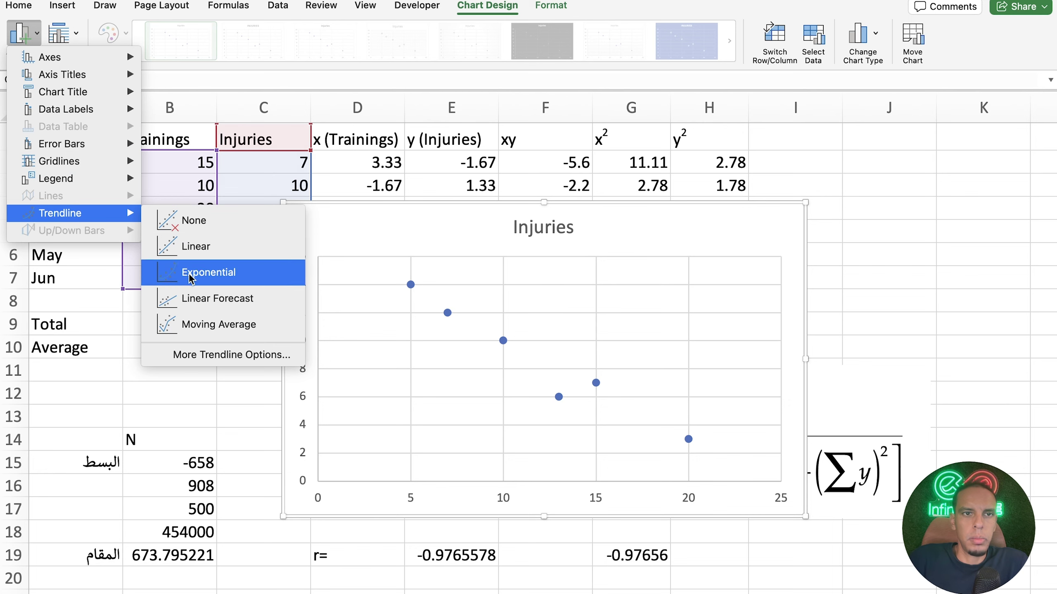
click(204, 246)
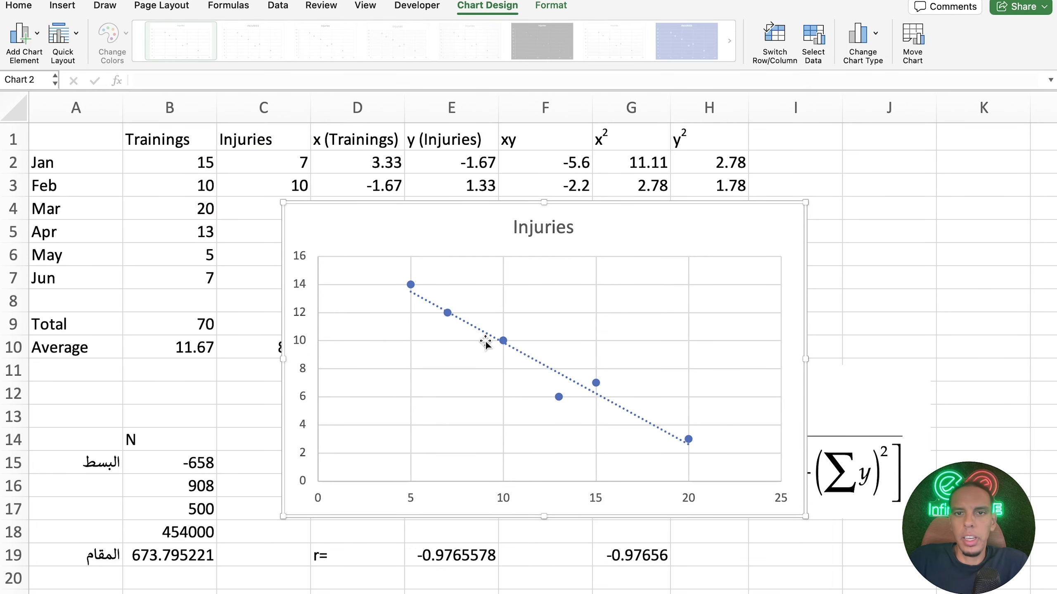
- Format the trendline to display its equation and R-squared value on the chart
right_click(533, 358)
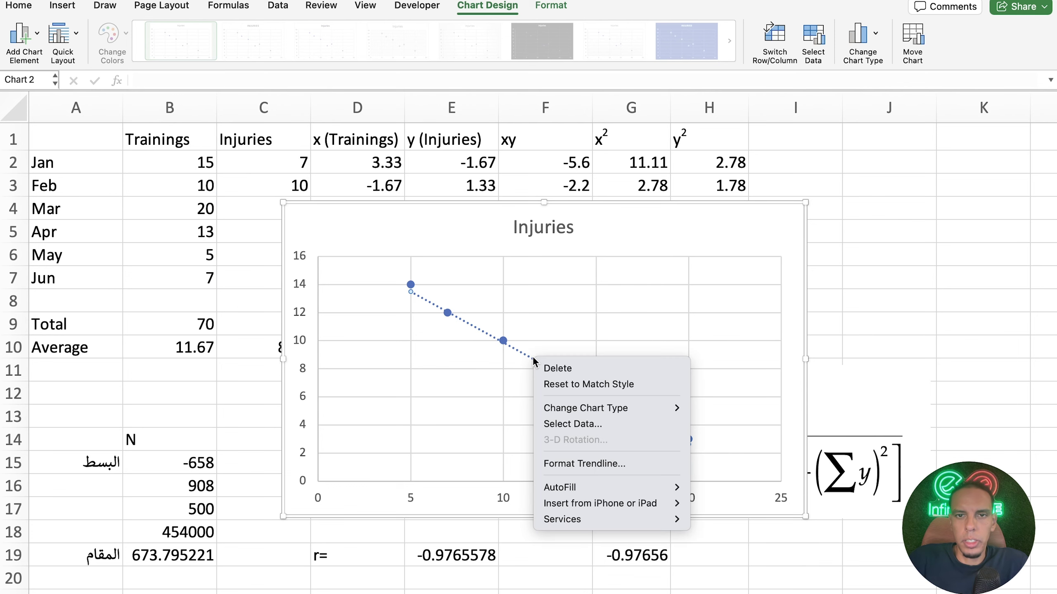
click(600, 464)
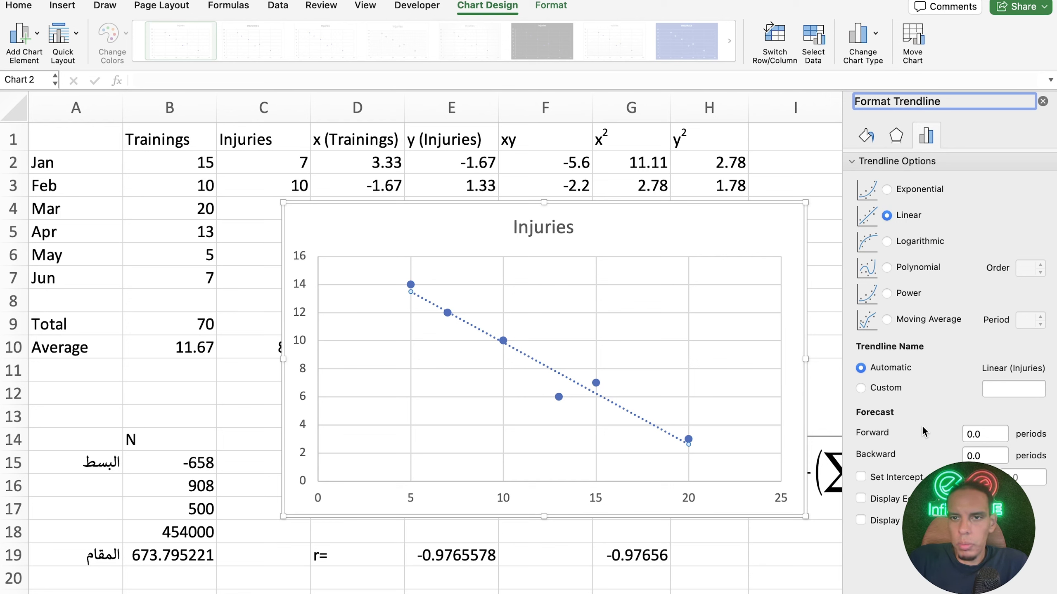
click(905, 502)
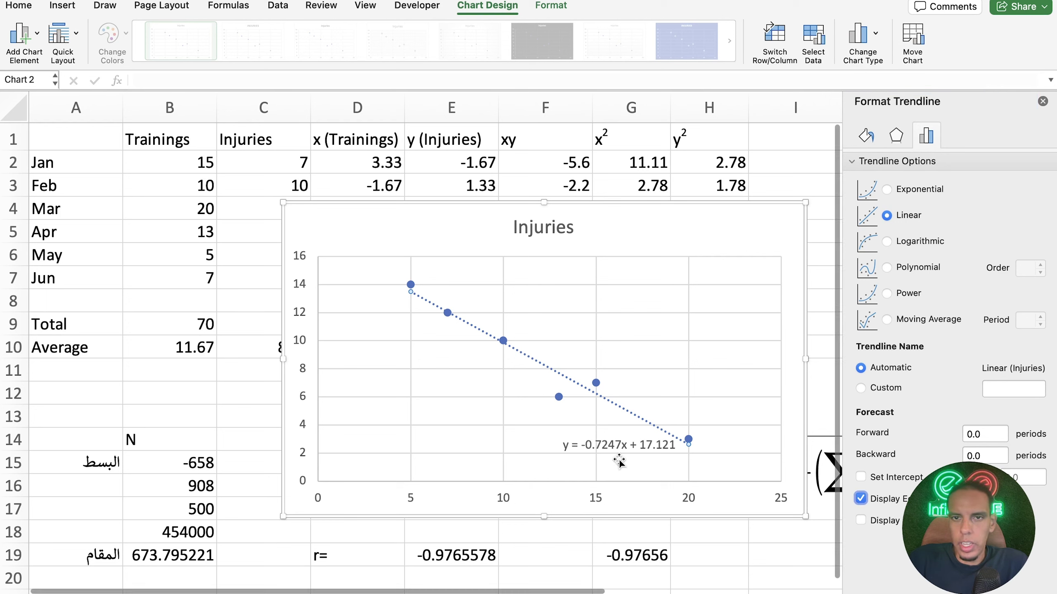
click(886, 523)
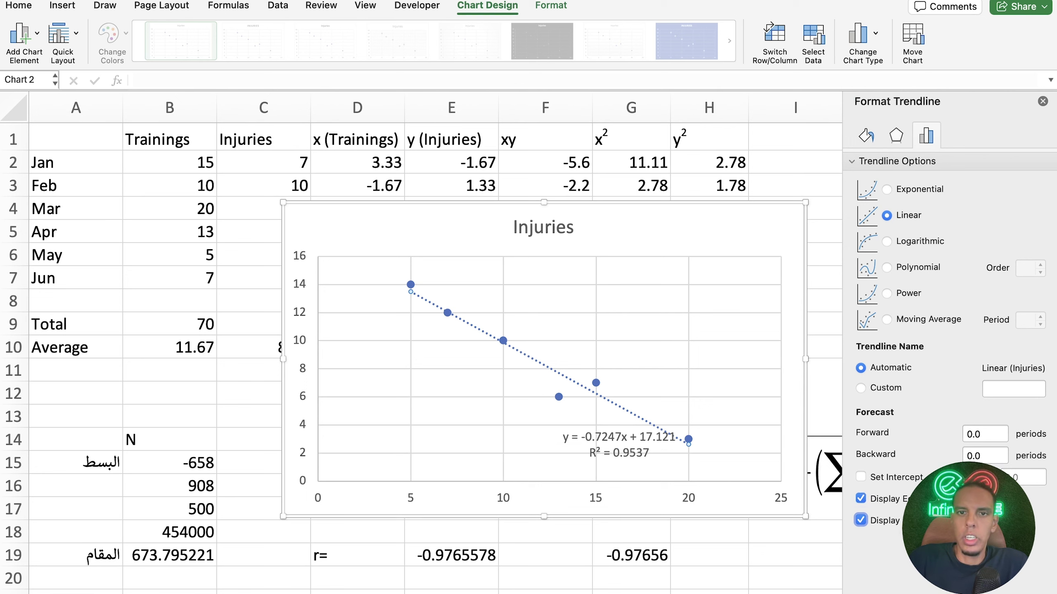
- Square the correlation coefficient in E20 with =E19^2, check it against the chart's R² value, and close the formatting pane
click(456, 579)
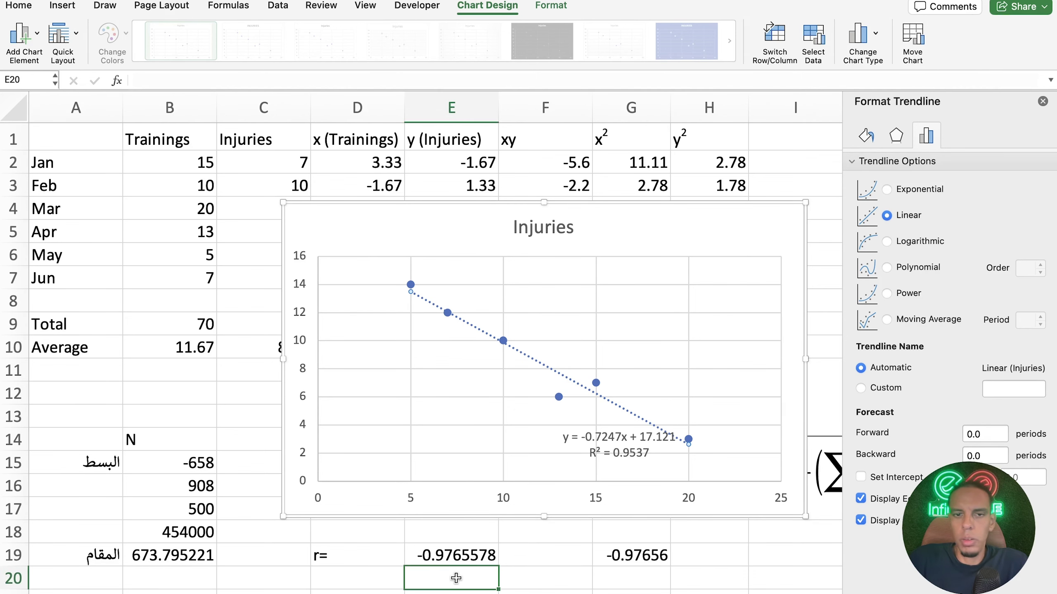
text(=)
key(Up)
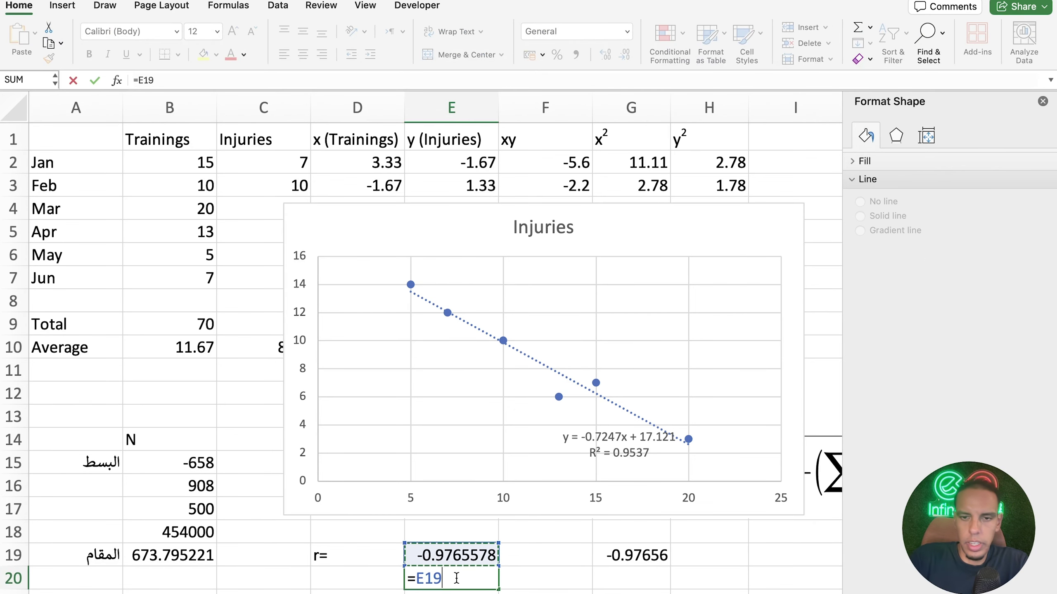
text(^2)
key(Return)
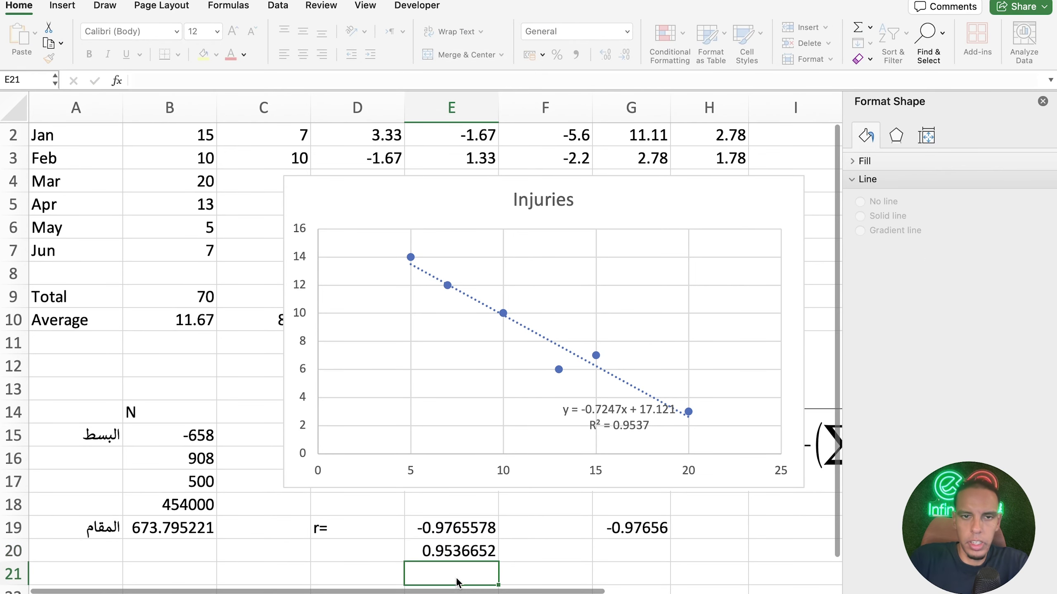
click(462, 554)
click(360, 531)
click(451, 534)
click(453, 552)
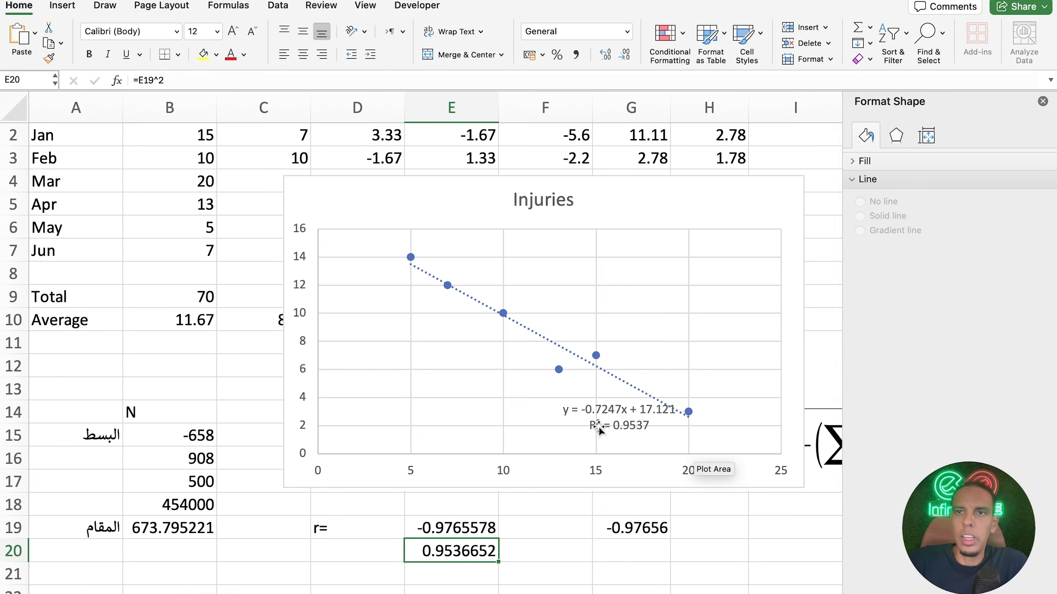
click(1042, 101)
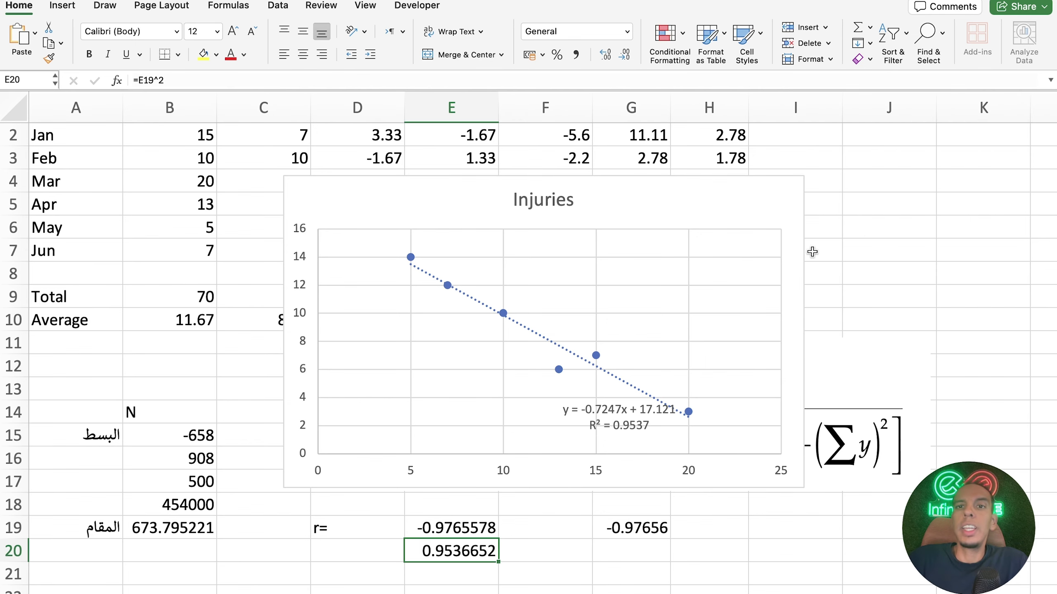
scroll(756, 307, down, 3)
scroll(755, 307, up, 4)
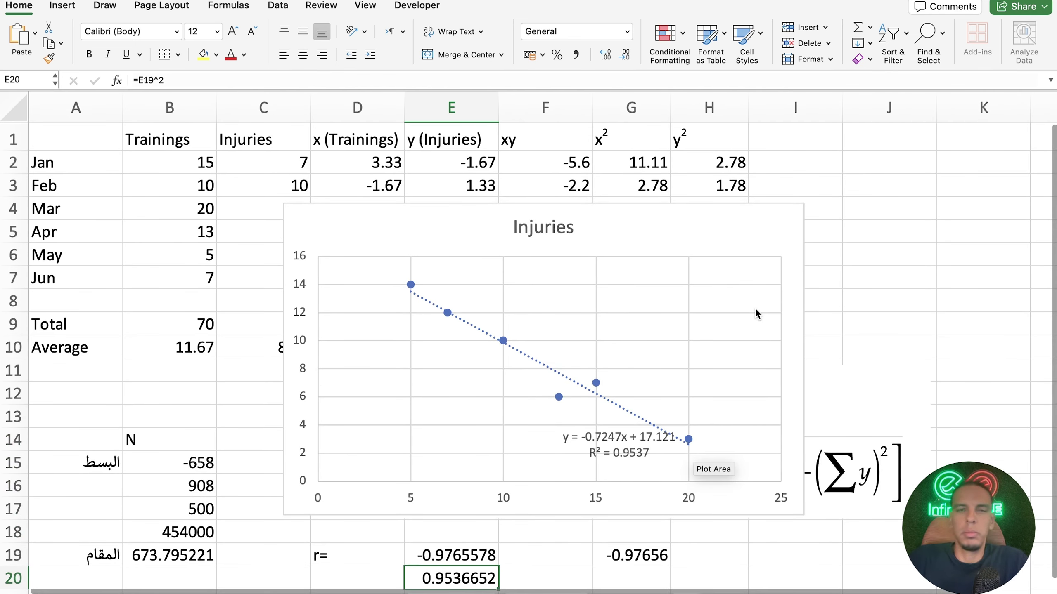